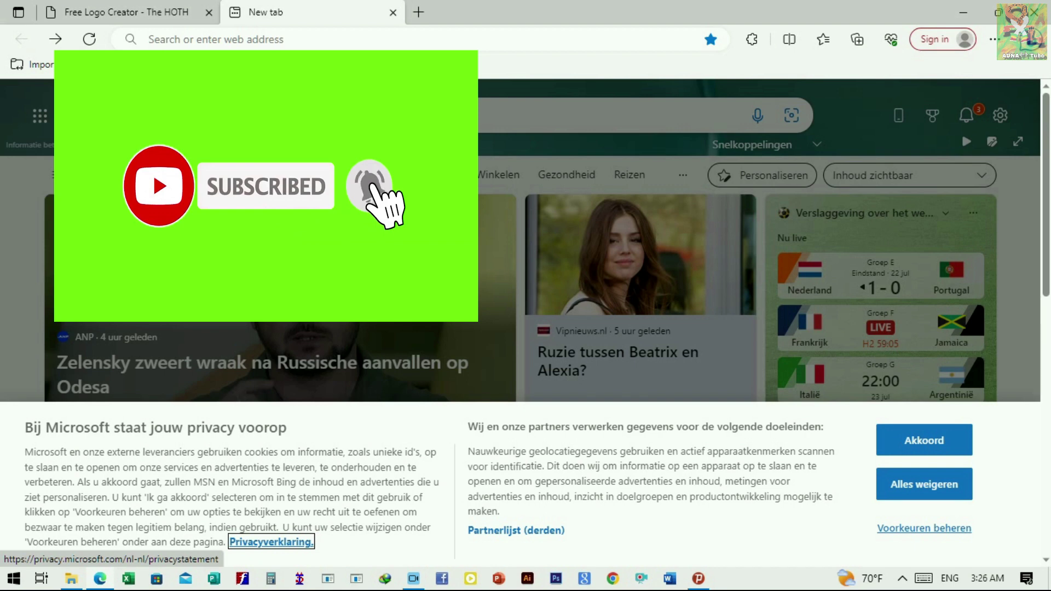
click(350, 42)
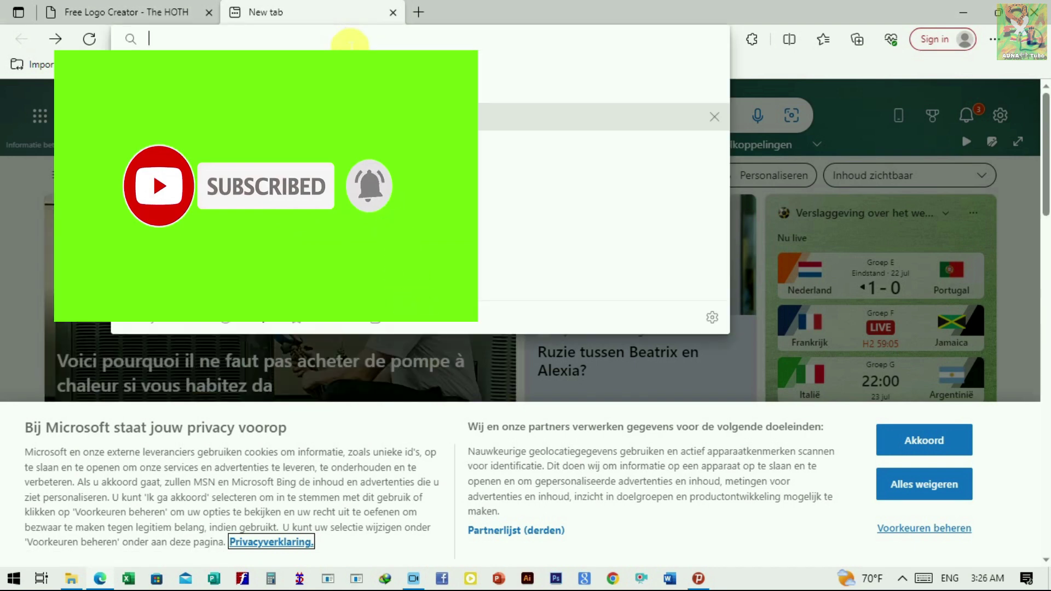
text(https://logomaker.thehoth.com/)
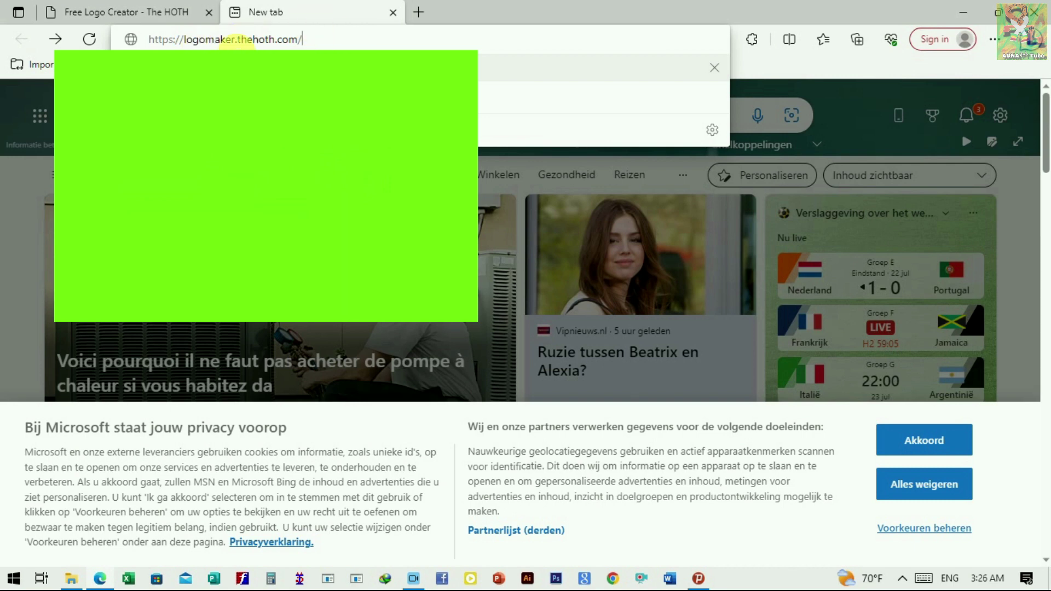
click(266, 304)
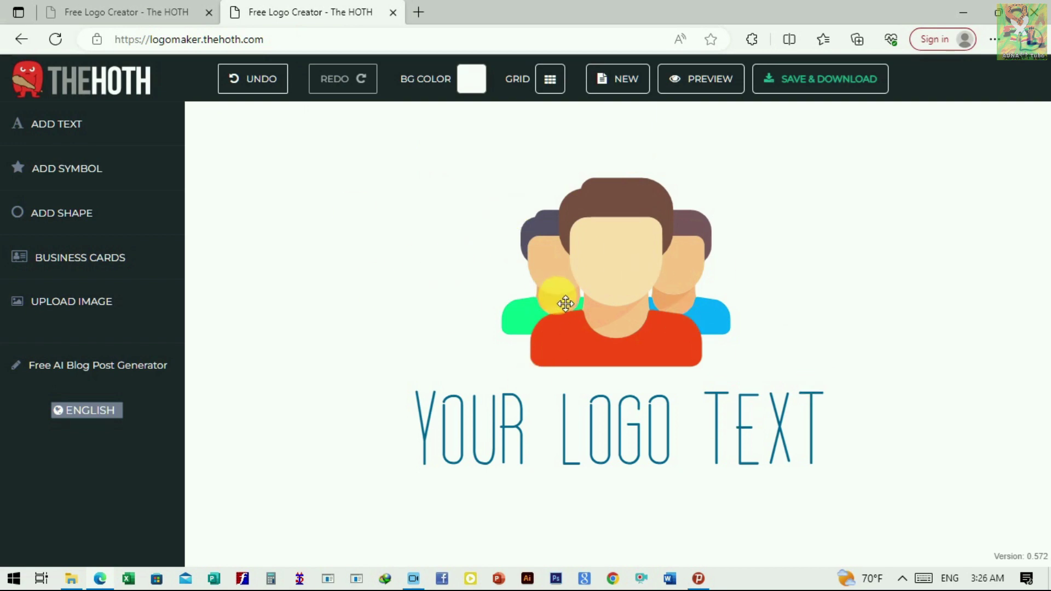
click(633, 82)
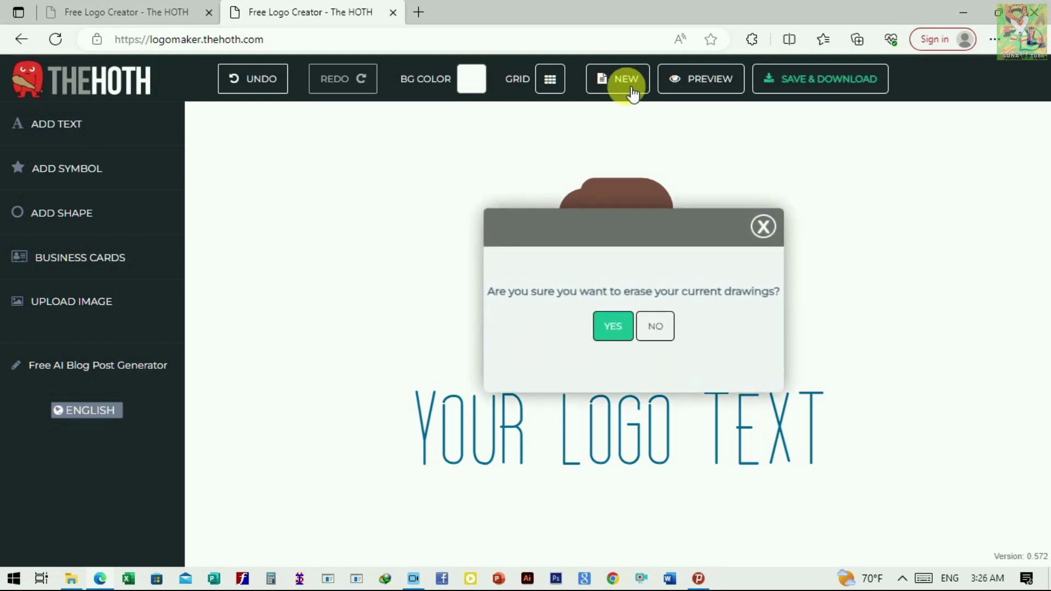
click(617, 335)
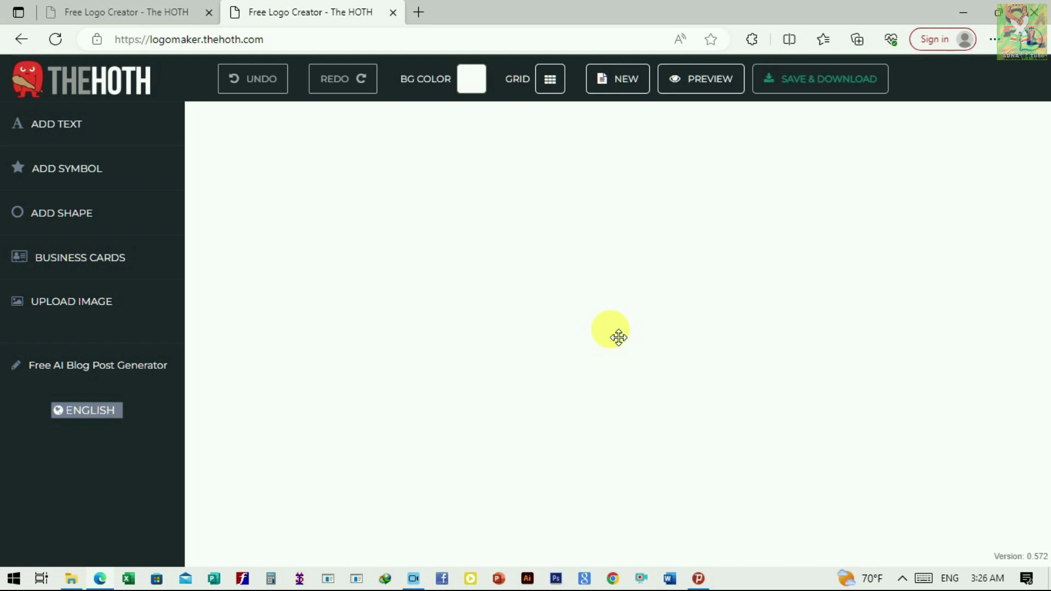
Step: Open the symbol library and show the Web category
click(74, 179)
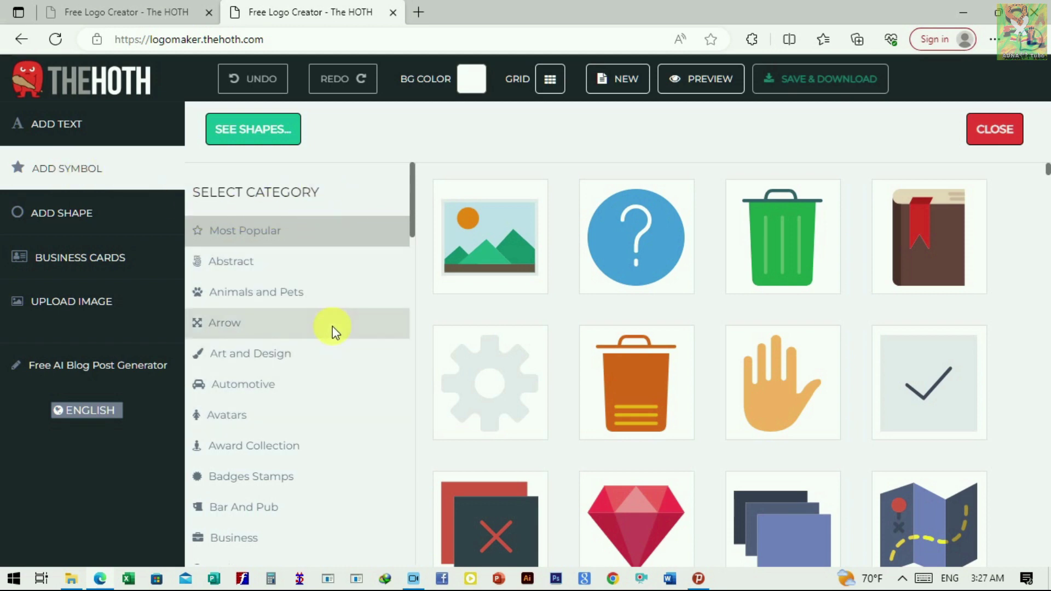
scroll(327, 340, down, 2)
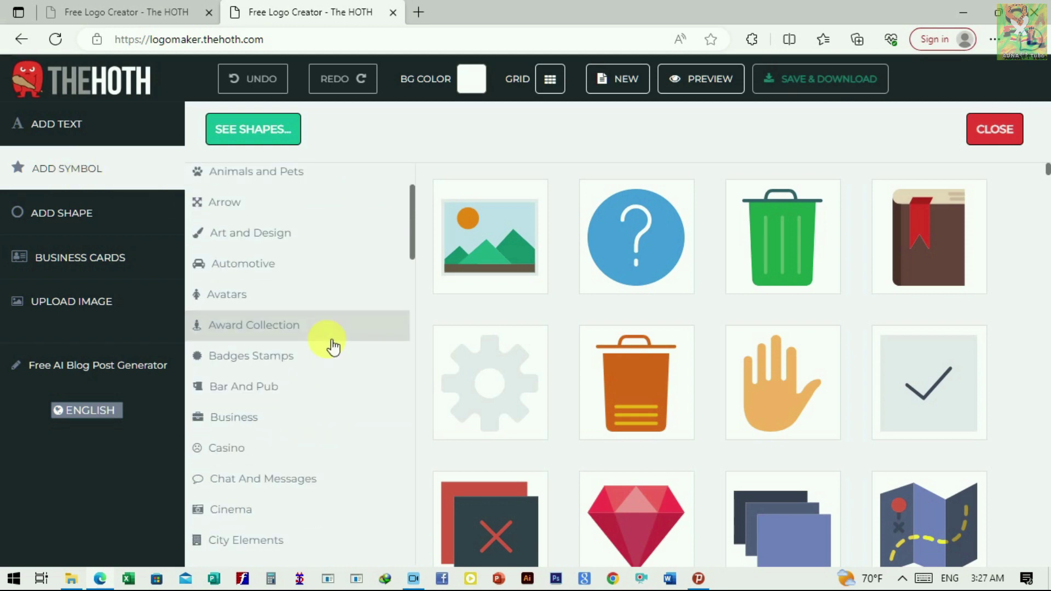
scroll(330, 342, down, 2)
scroll(333, 344, down, 5)
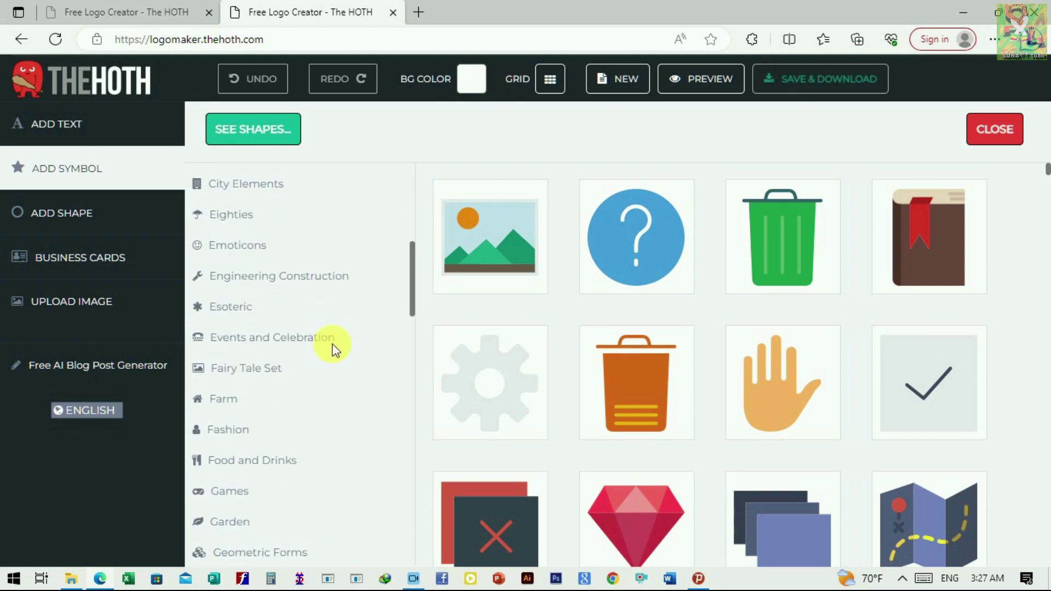
scroll(262, 432, down, 20)
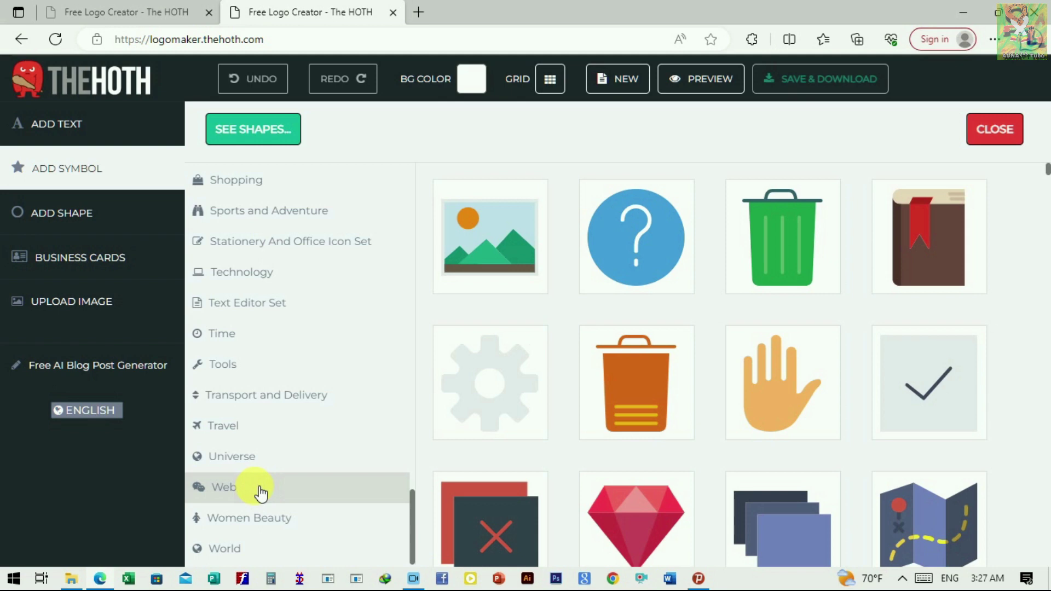
click(260, 492)
Step: Add the green circular symbol with a white cloud and clapperboard to the canvas
scroll(816, 405, down, 2)
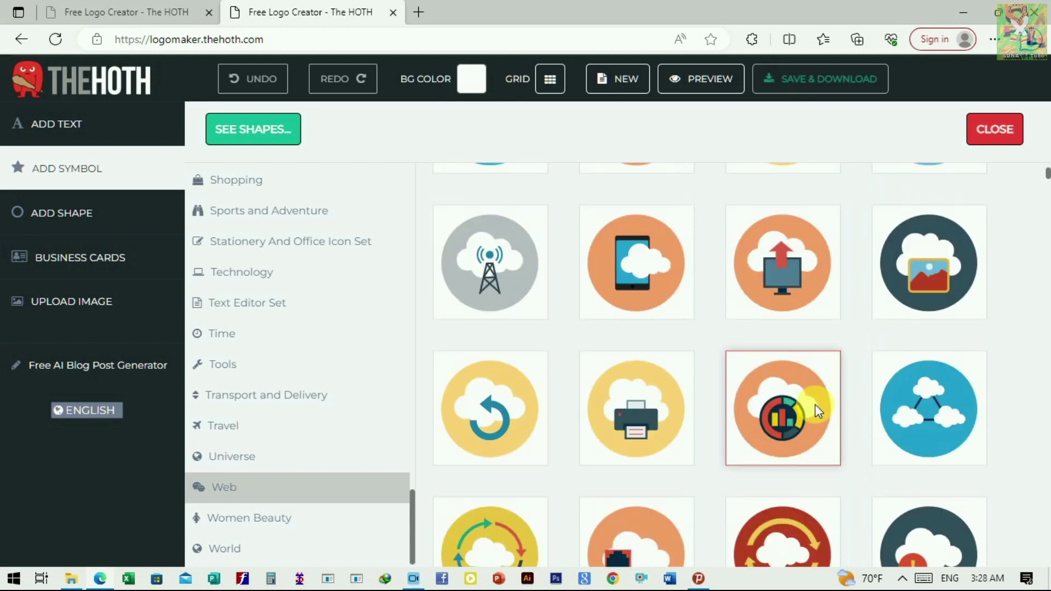
scroll(816, 405, down, 1)
scroll(816, 405, down, 1)
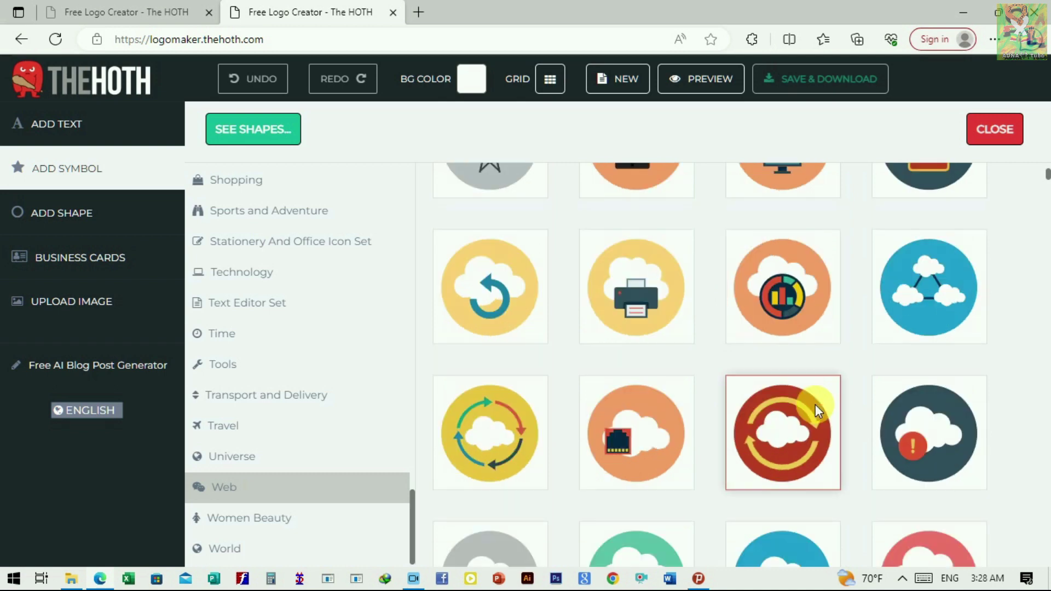
scroll(816, 405, down, 2)
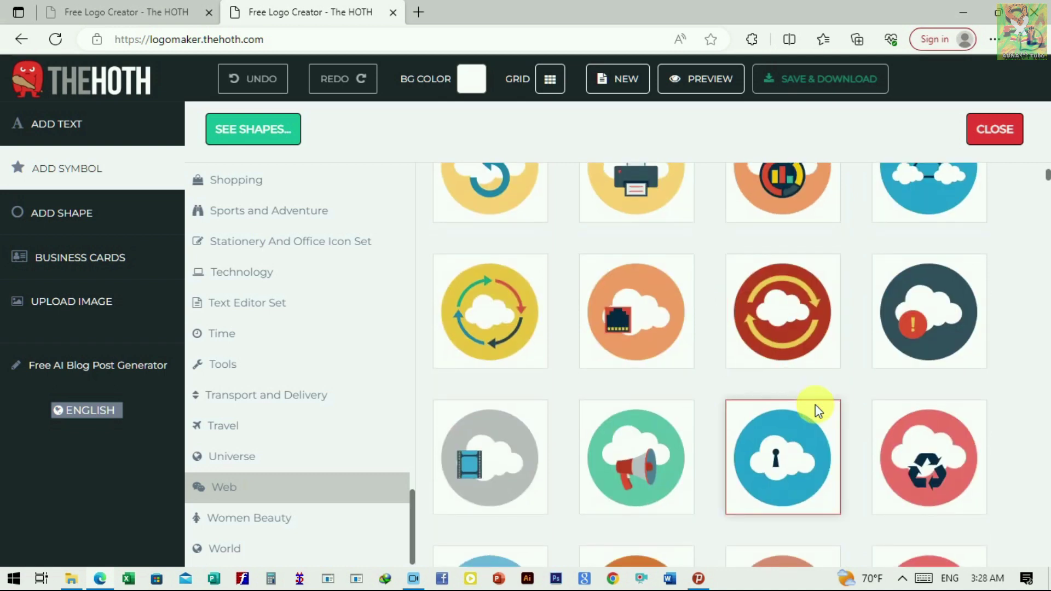
scroll(816, 405, down, 1)
scroll(816, 404, down, 2)
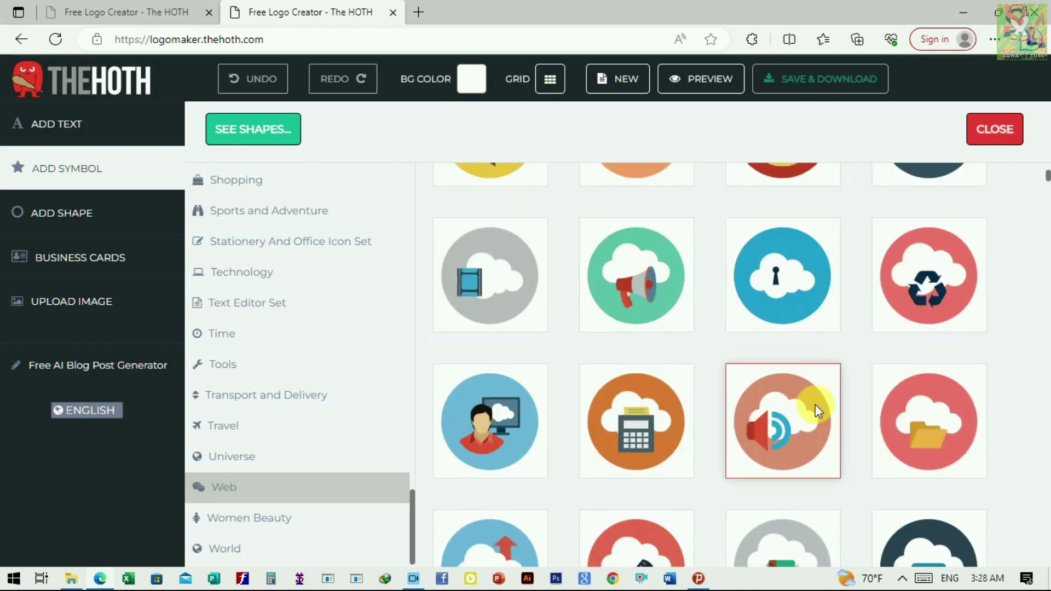
scroll(815, 405, down, 1)
scroll(815, 405, down, 1)
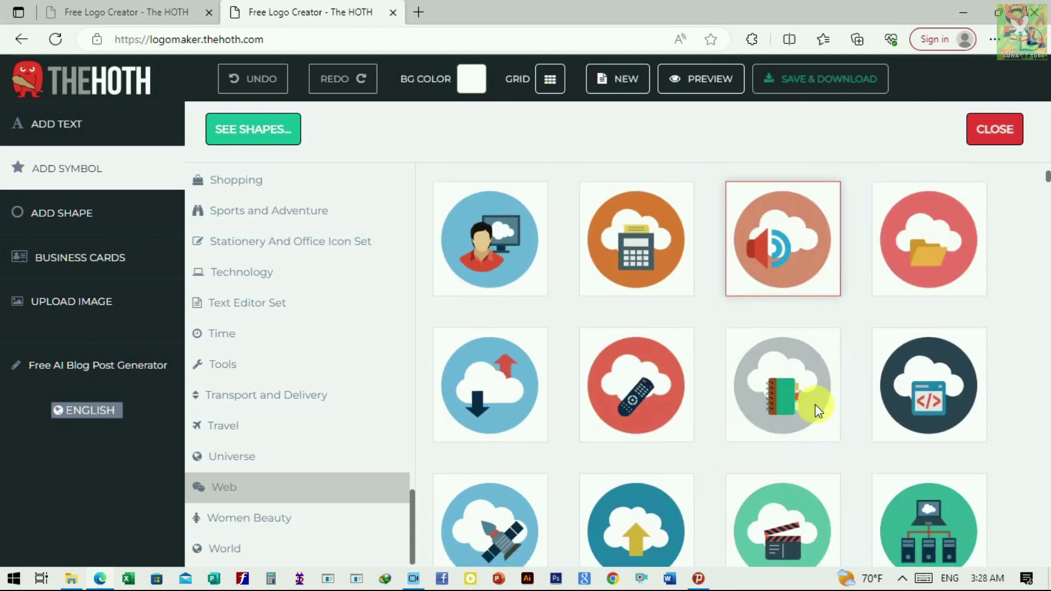
scroll(816, 405, down, 1)
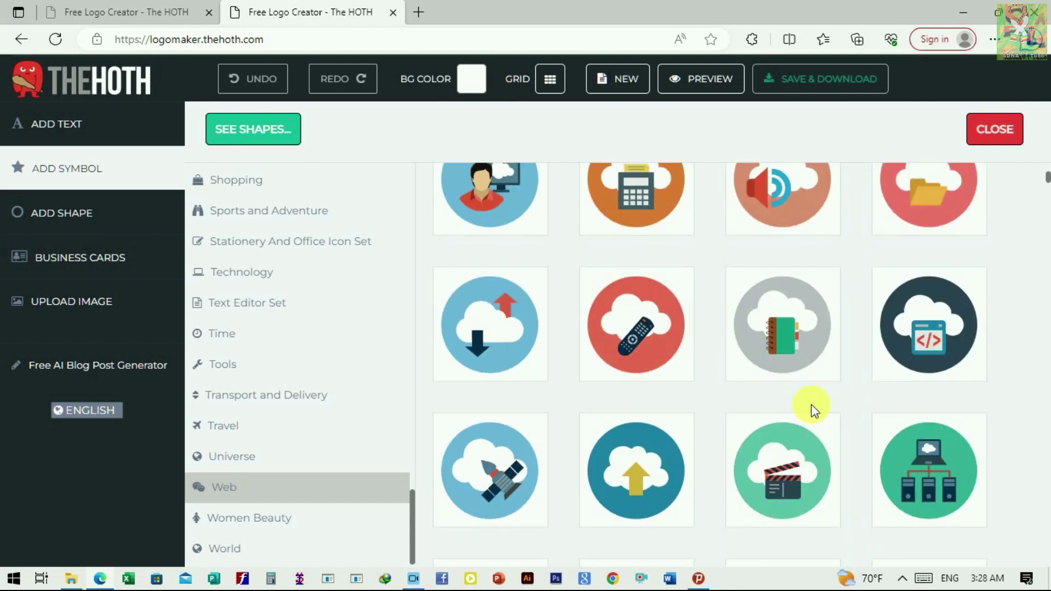
scroll(811, 406, down, 1)
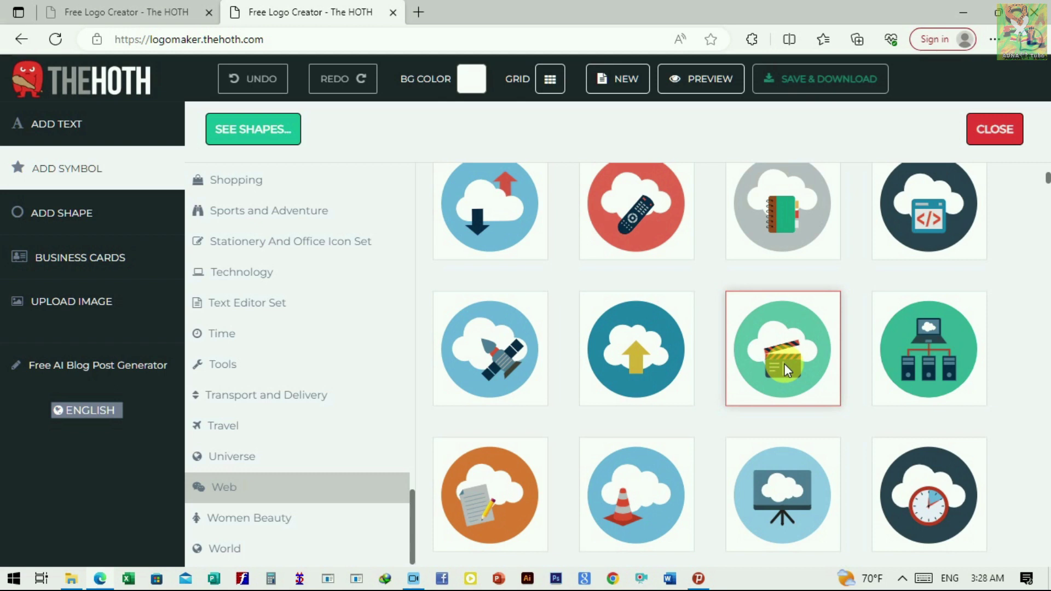
click(784, 364)
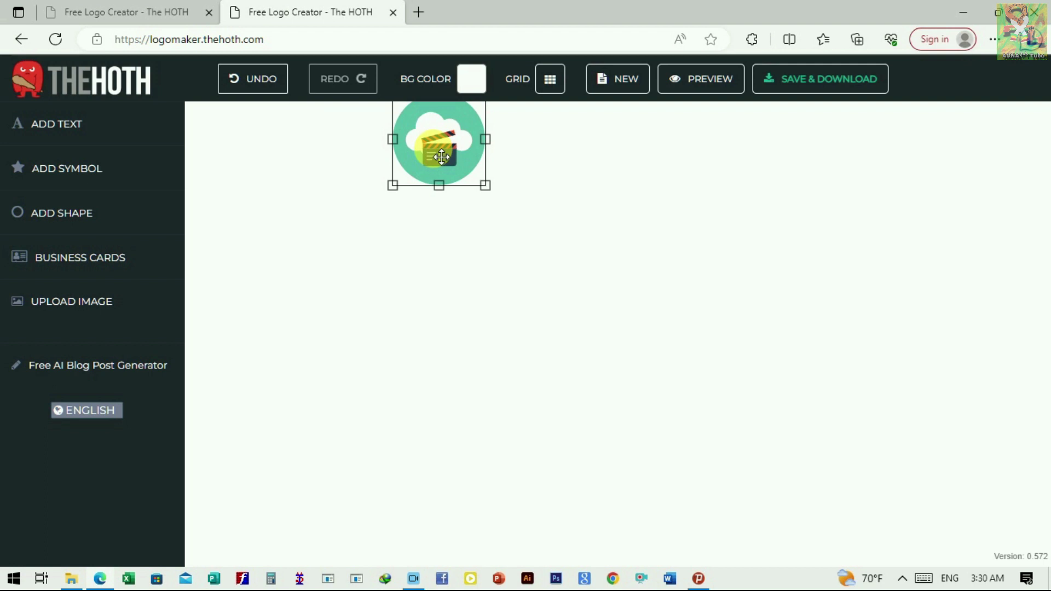
Step: Enlarge the cloud and clapperboard symbol to more than twice its size and place it near the centre of the canvas
drag(442, 157, 582, 309)
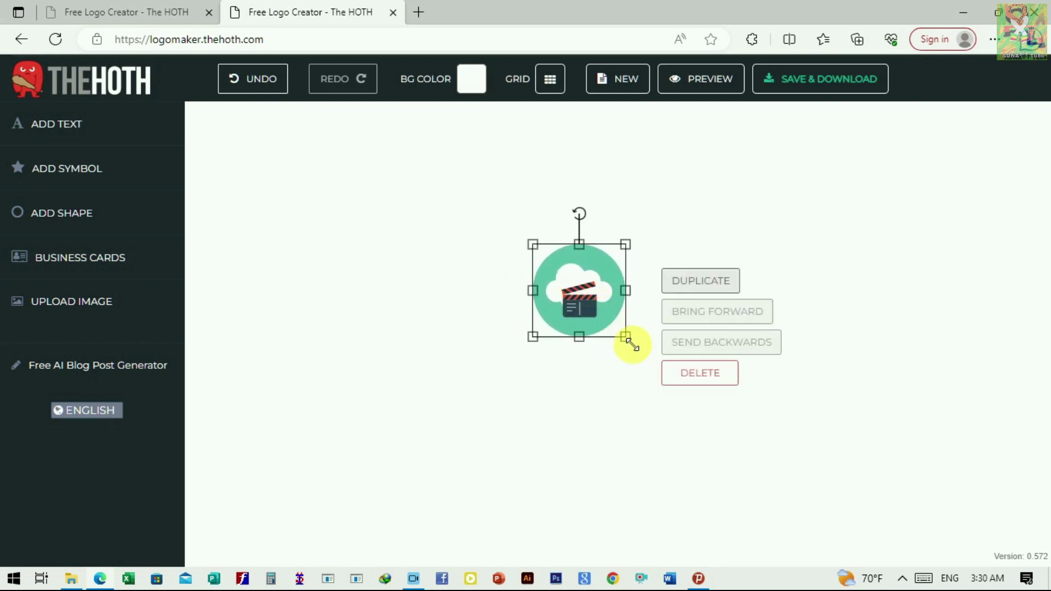
drag(630, 344, 777, 460)
drag(651, 402, 609, 340)
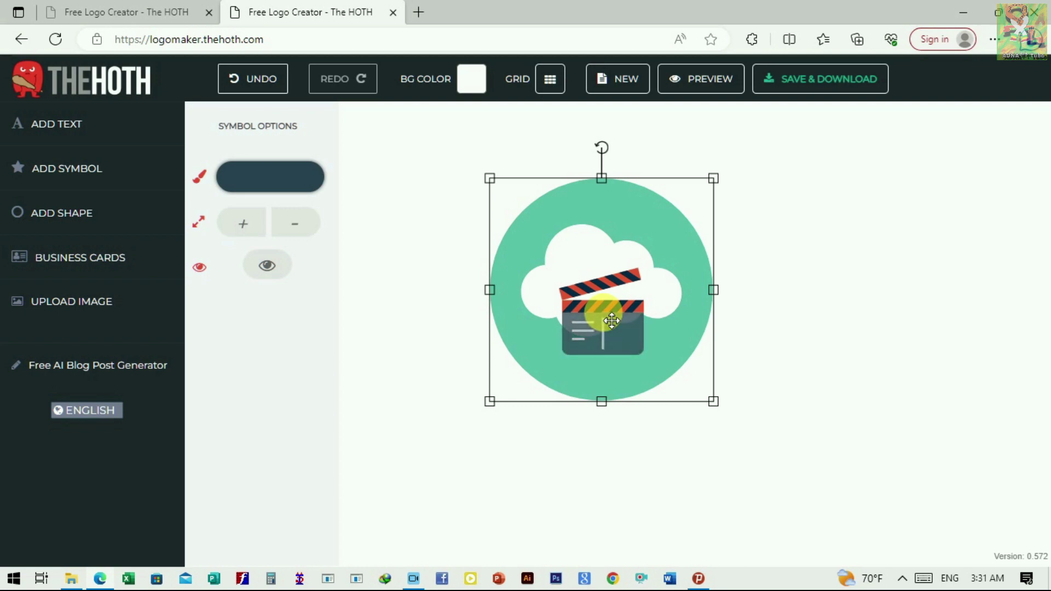
Step: Recolour the clapperboard's dark body to blue, hex 1808f5
click(277, 176)
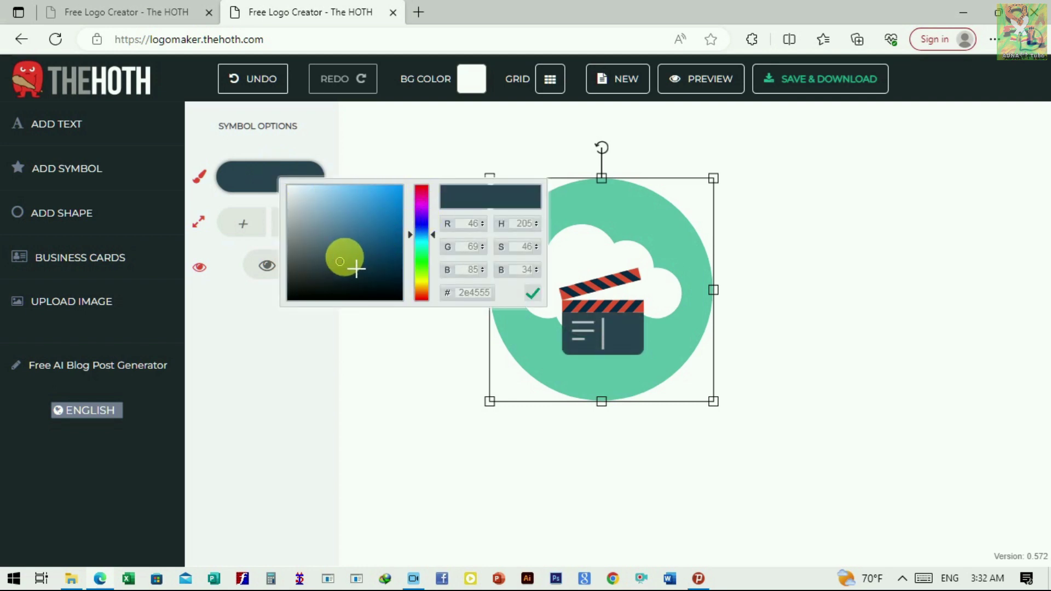
click(320, 279)
click(315, 239)
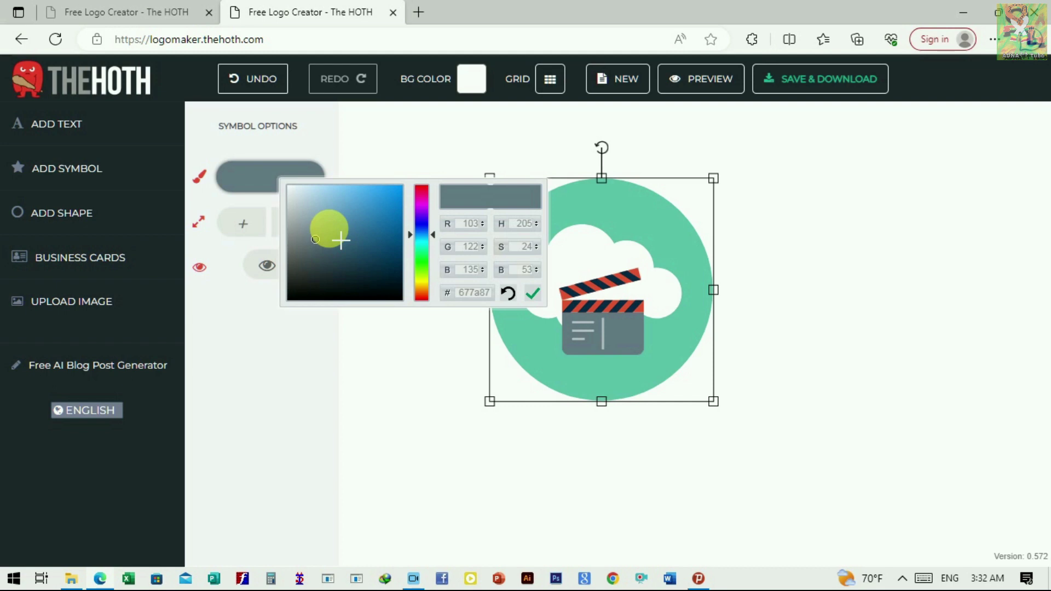
click(422, 190)
click(394, 190)
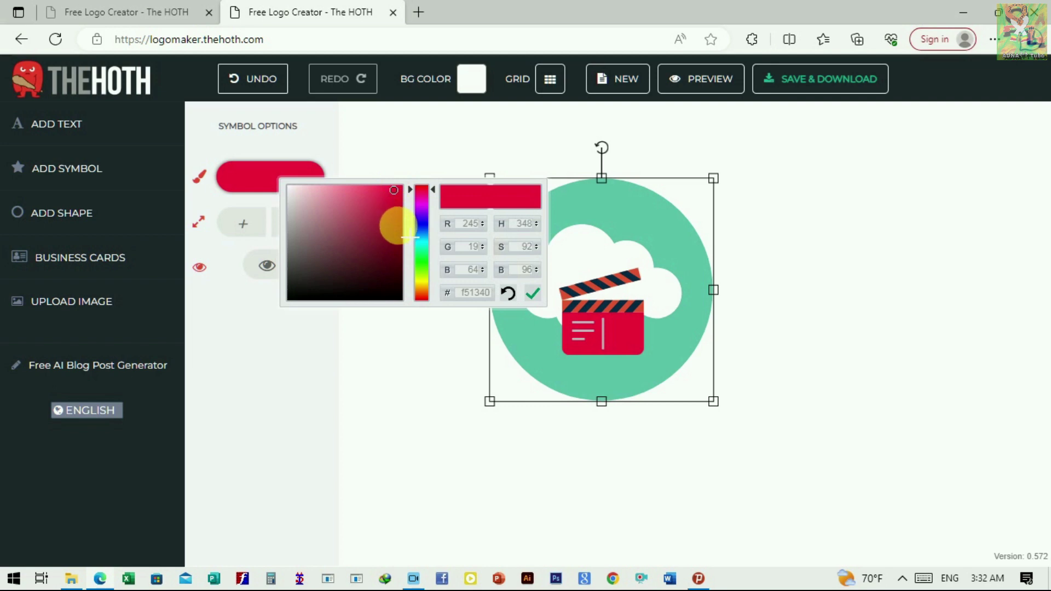
click(397, 225)
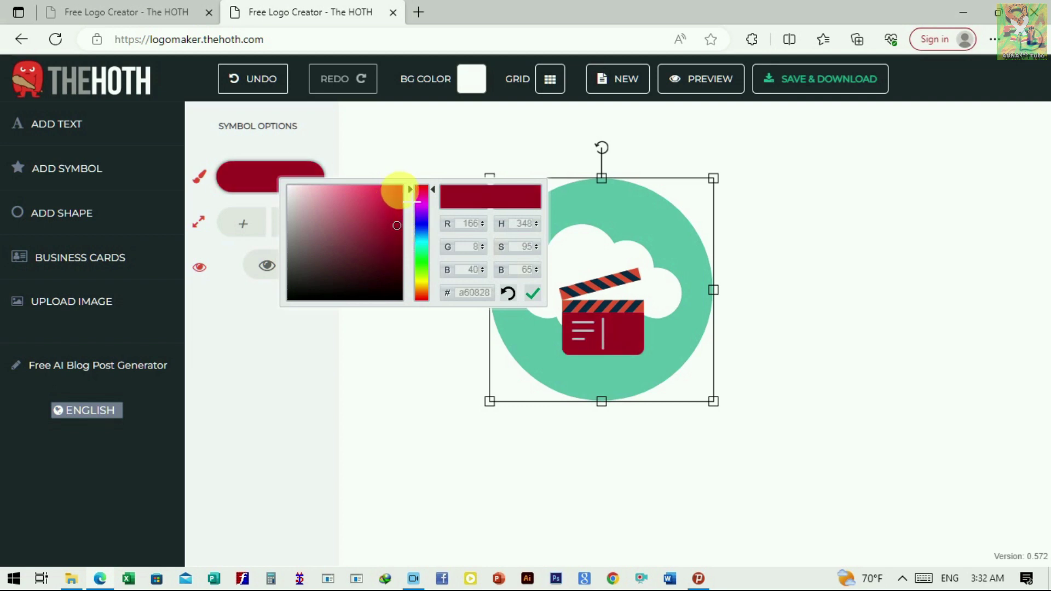
click(399, 190)
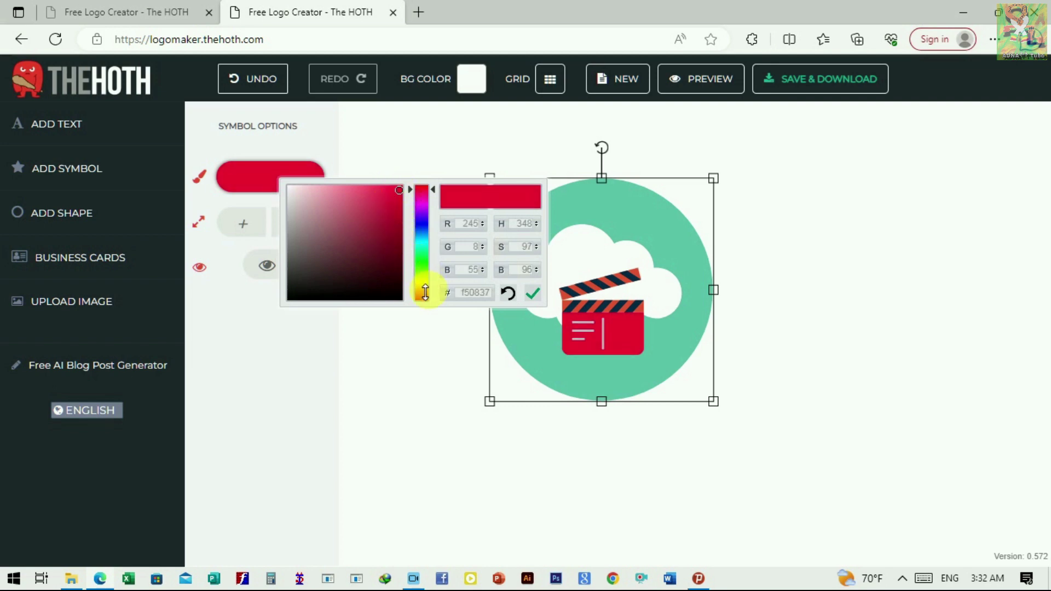
click(425, 285)
click(426, 254)
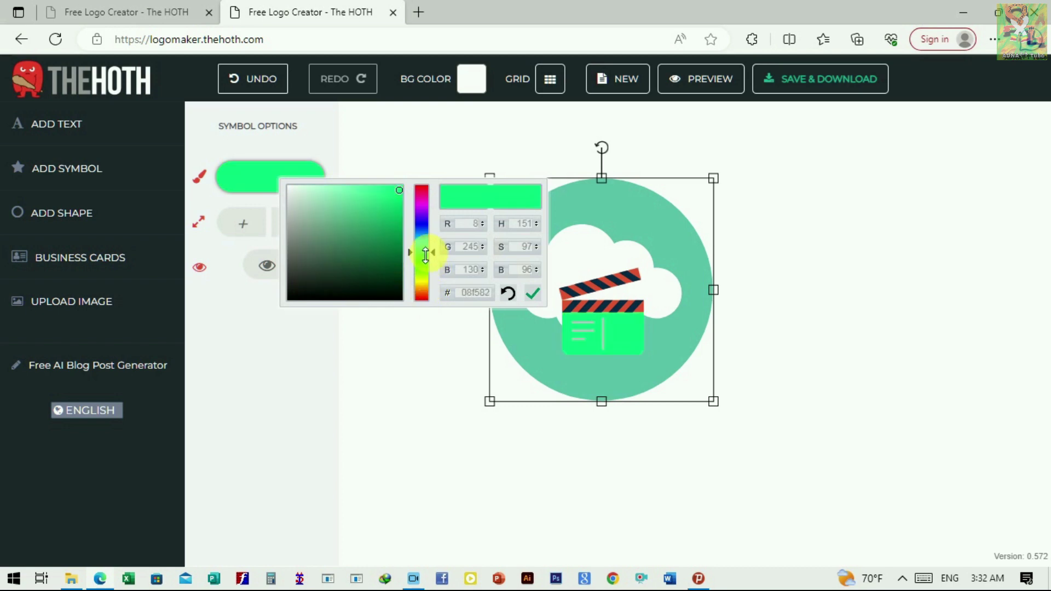
click(428, 224)
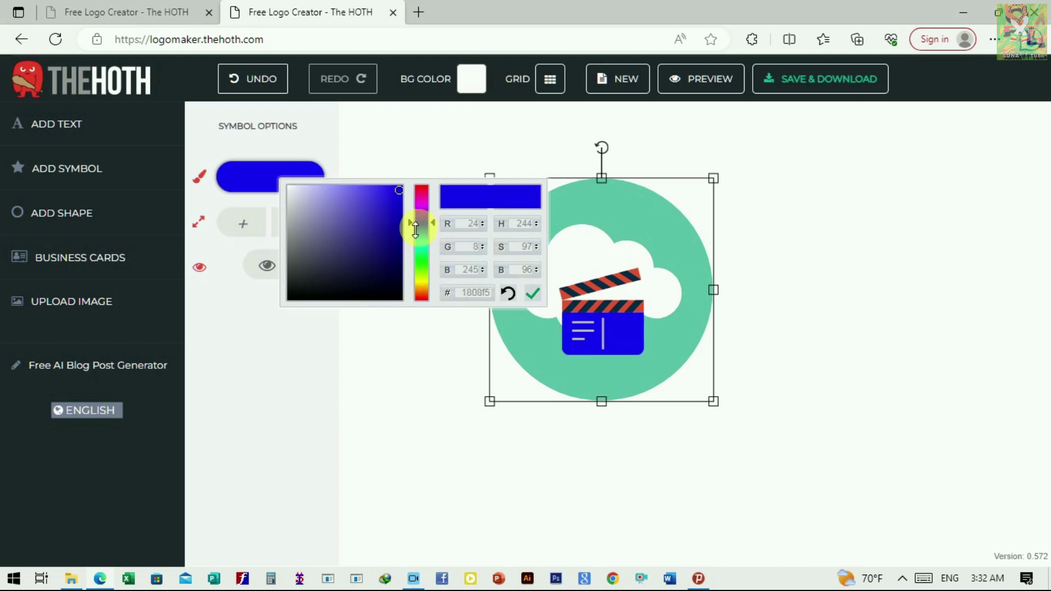
click(534, 295)
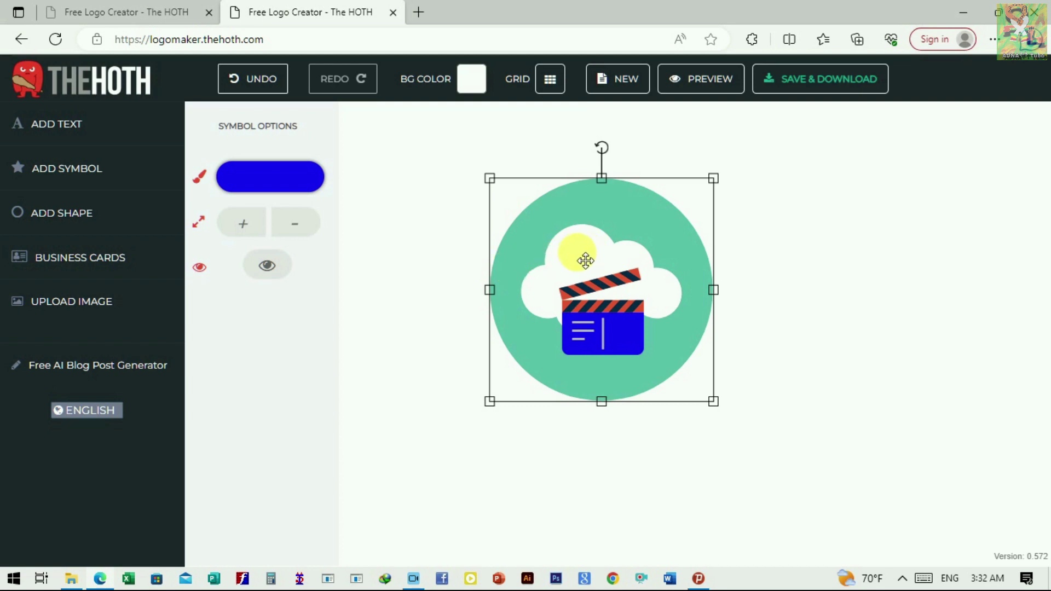
Step: Hide the white cloud within the symbol, and place the symbol slightly smaller and lower on the canvas
click(578, 255)
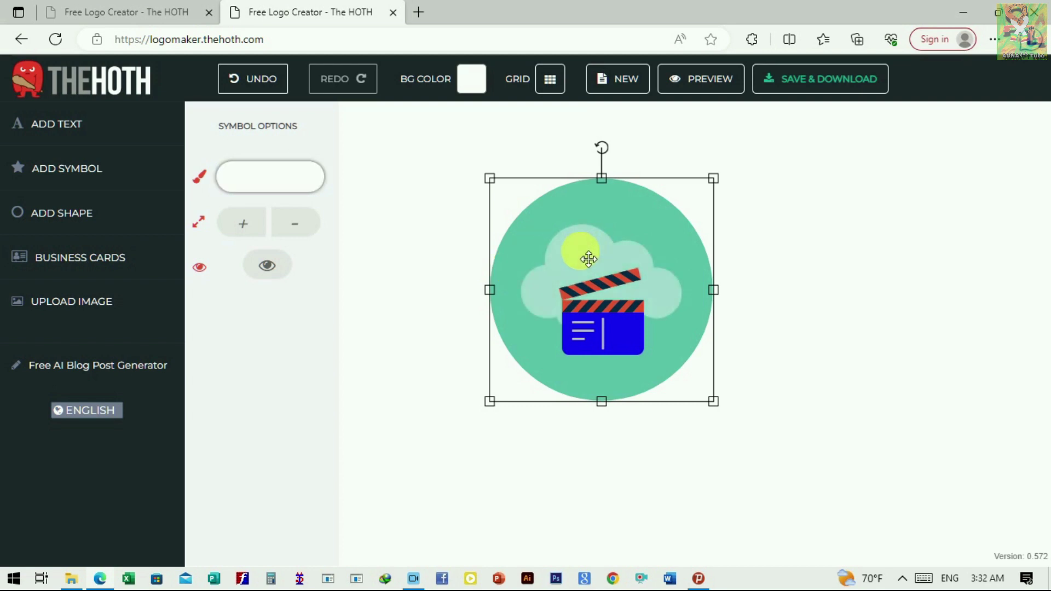
click(272, 267)
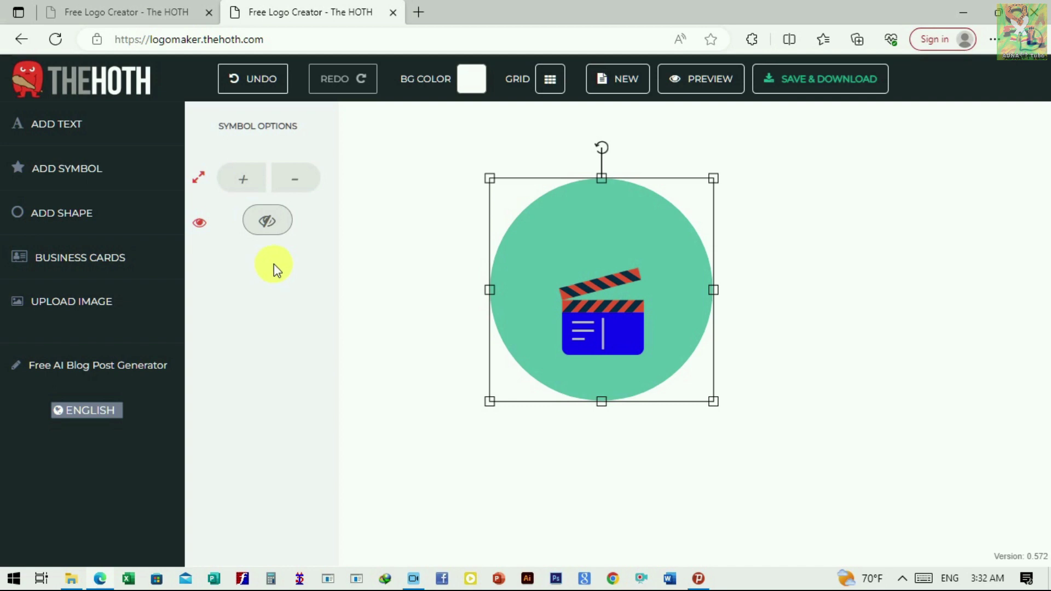
click(608, 311)
drag(612, 311, 615, 347)
click(823, 320)
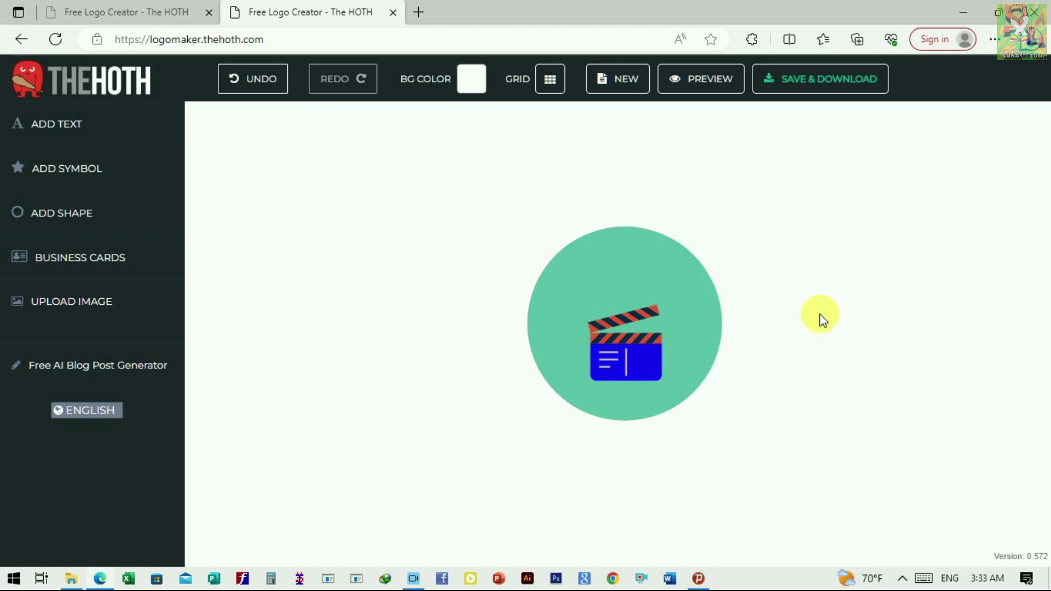
Step: Add the globe hologram symbol from the Technology category and fit it, scaled down, above the clapperboard inside the green circle
click(99, 179)
click(260, 273)
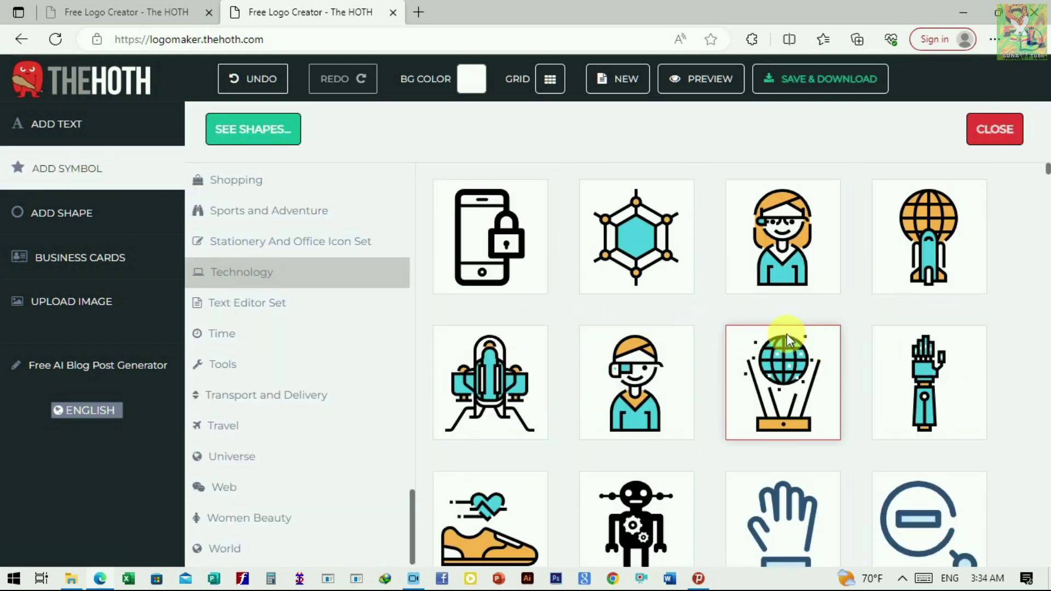
scroll(843, 384, down, 1)
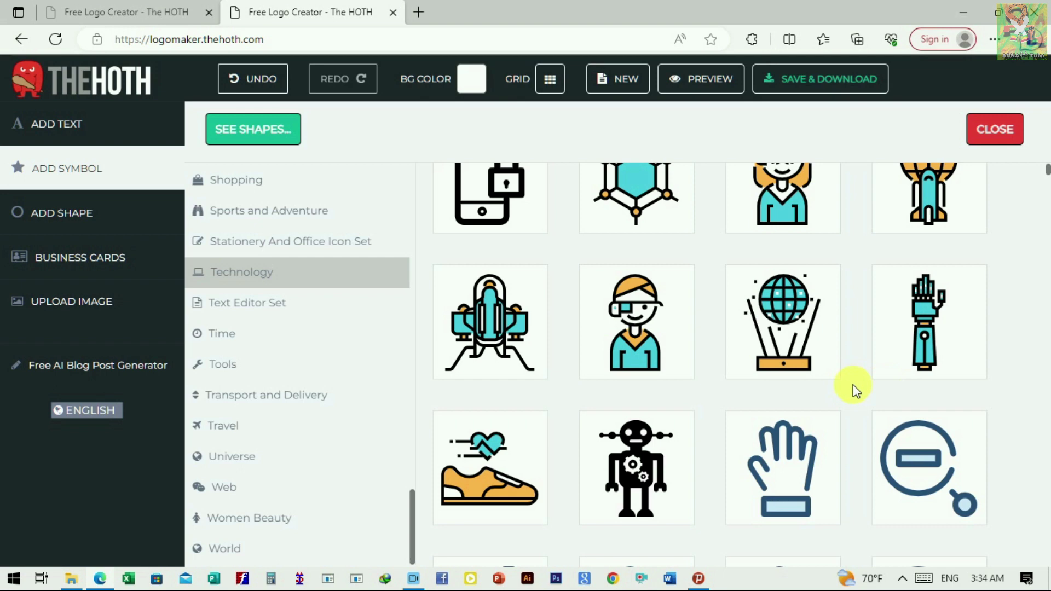
click(797, 335)
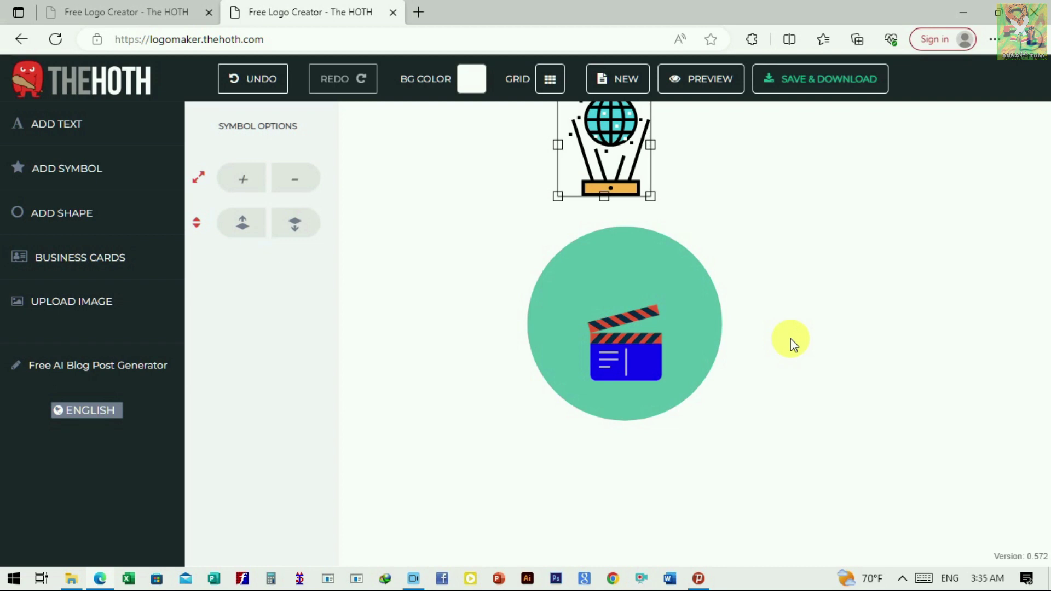
drag(625, 159, 640, 239)
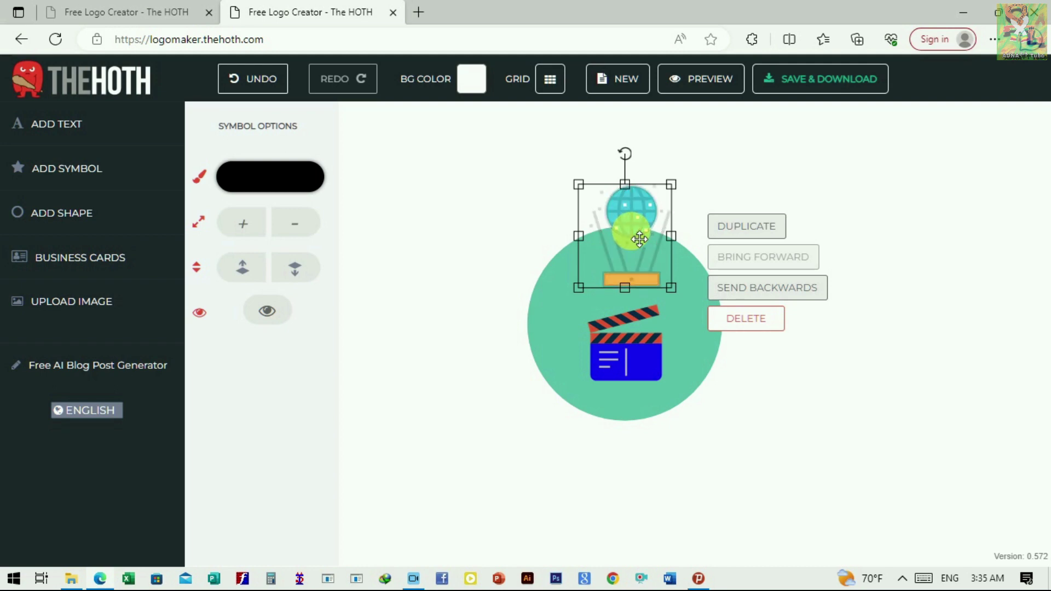
drag(672, 191, 640, 294)
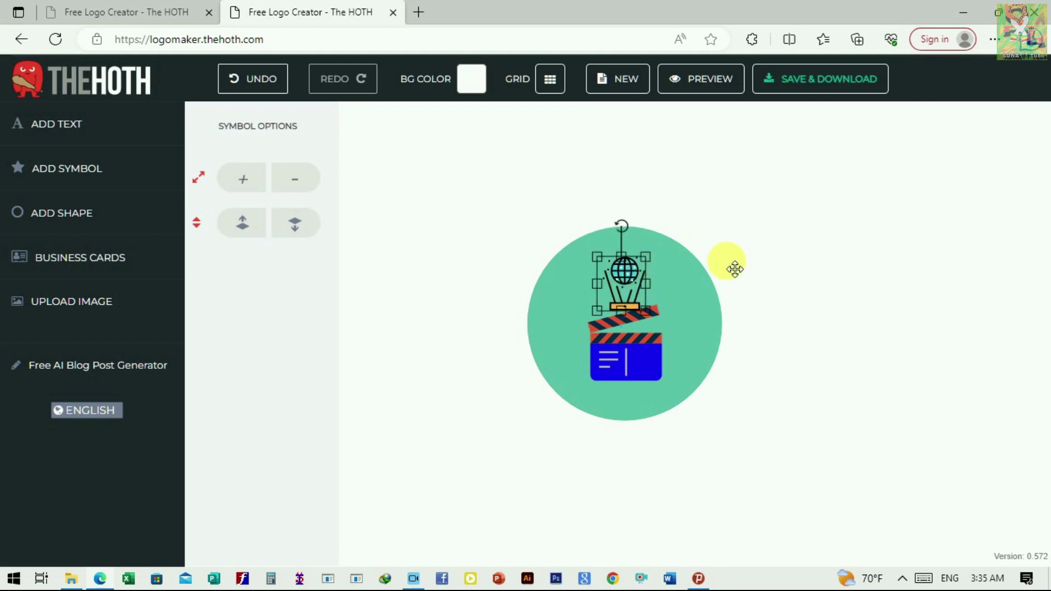
Step: Move the globe hologram symbol so its base sits on the raised tip of the clapperboard's arm
drag(637, 301, 658, 289)
drag(662, 294, 662, 296)
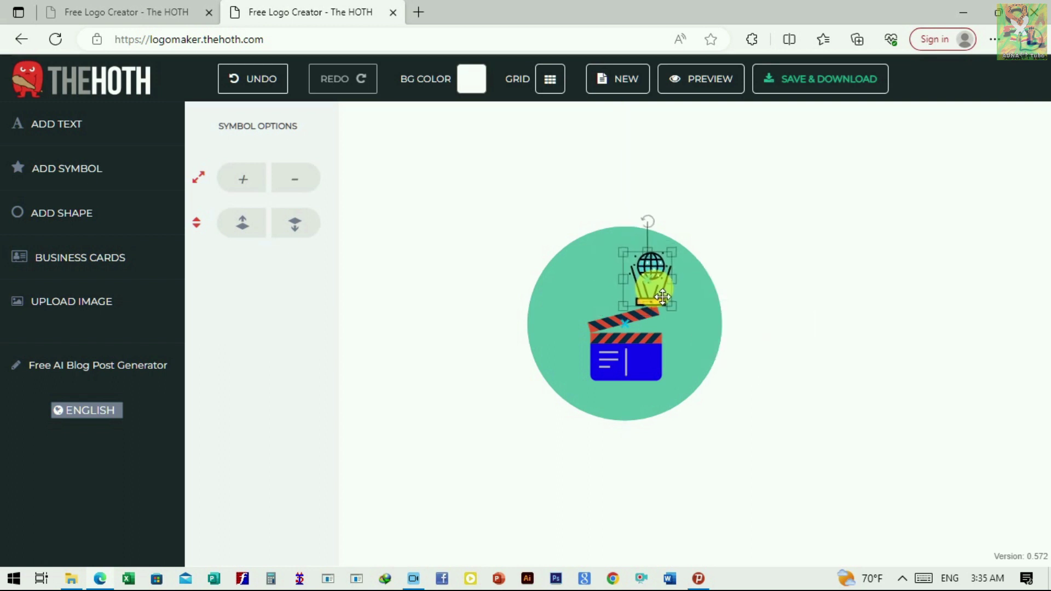
right_click(663, 297)
click(662, 297)
right_click(663, 296)
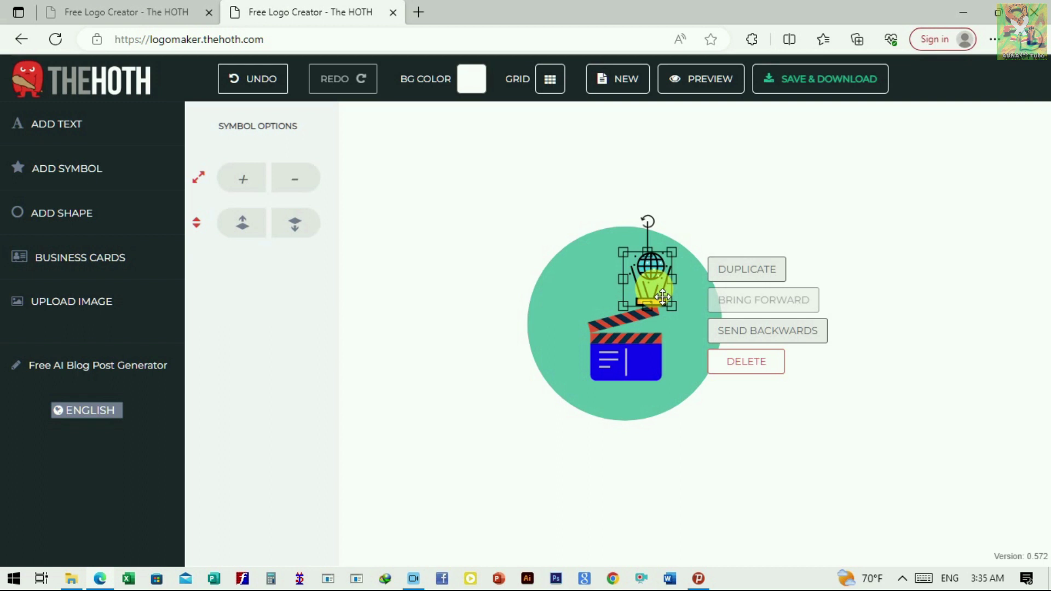
Step: Recolour the globe's cyan fill to yellow, hex e3c54d
click(662, 282)
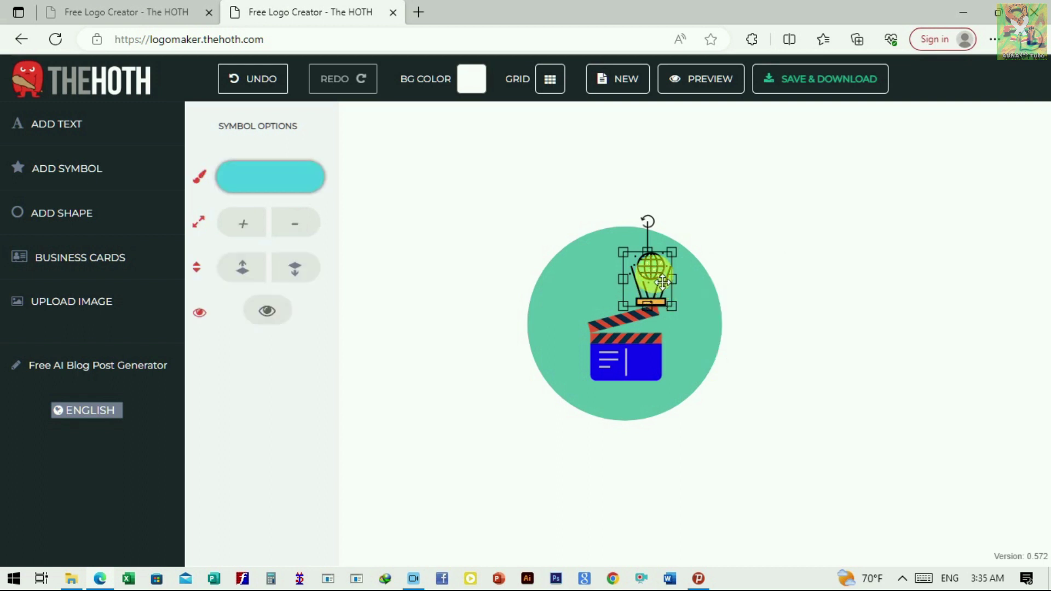
click(253, 176)
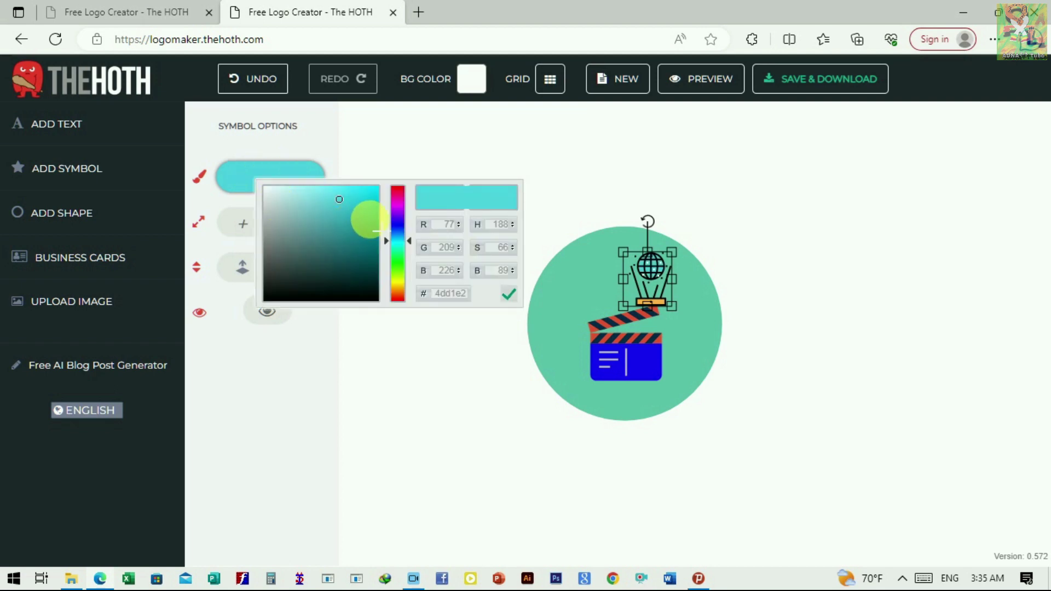
click(404, 196)
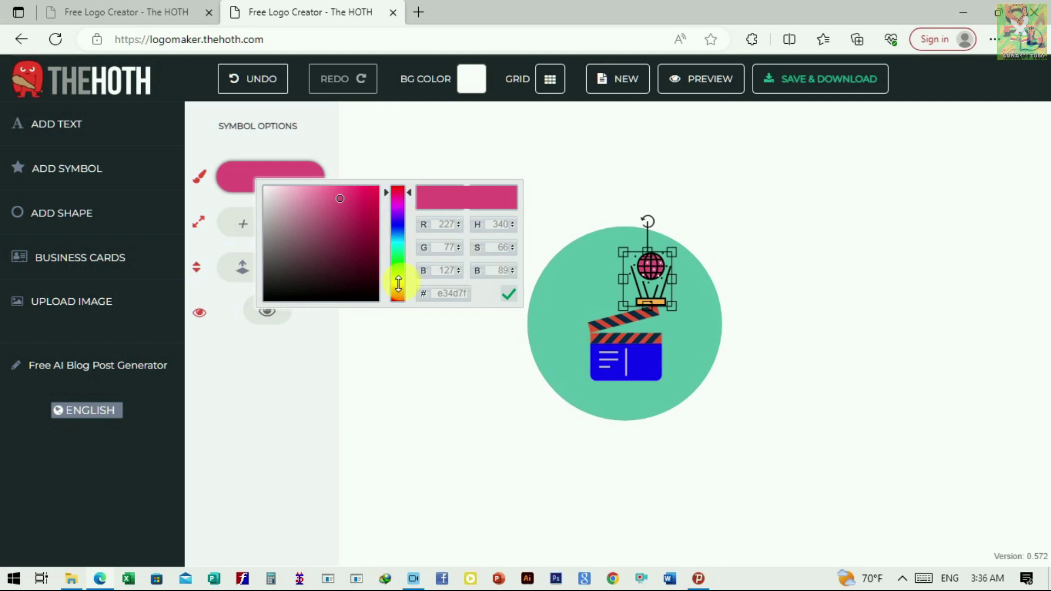
click(402, 293)
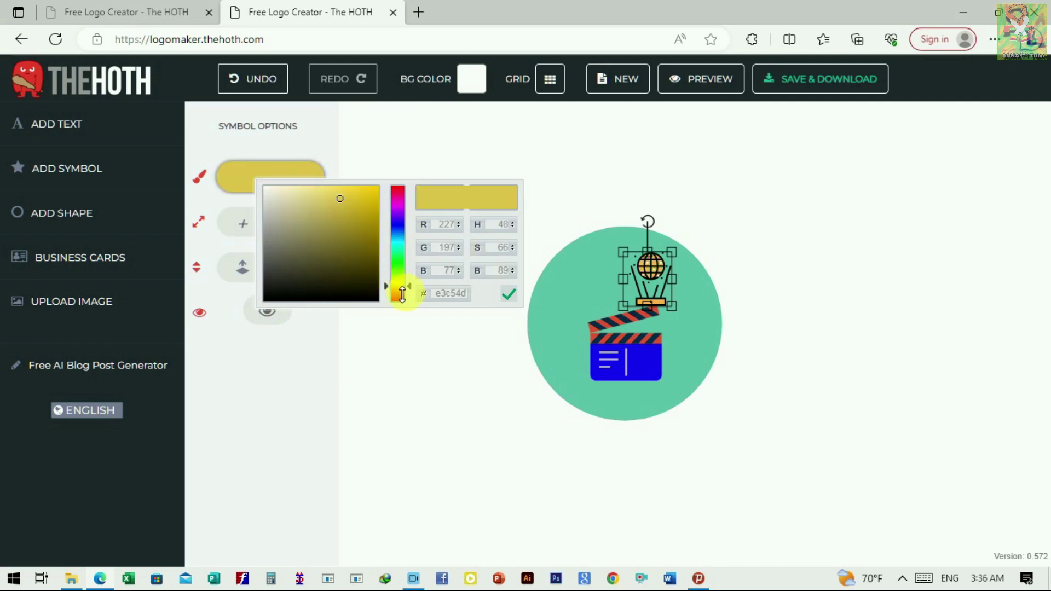
click(504, 294)
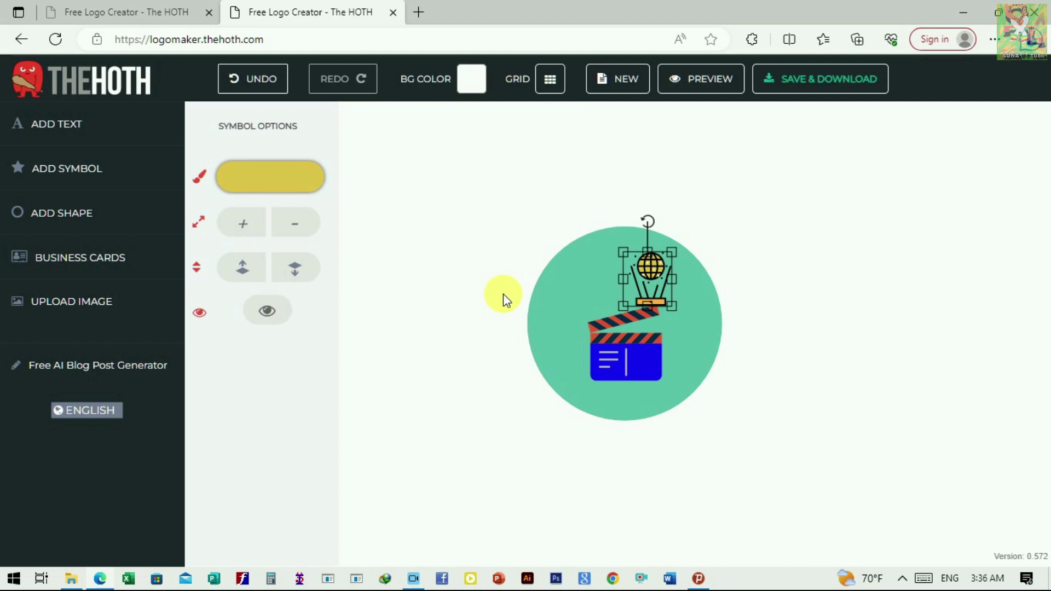
click(760, 291)
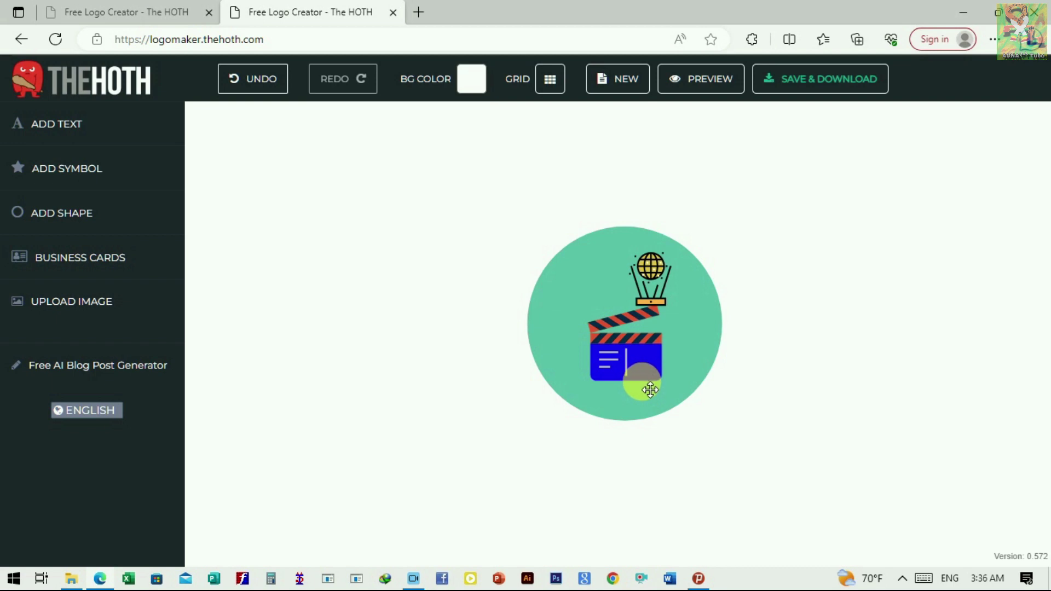
Step: Add the text "ADNAKOT TUBE" and place it just above the green circle
click(91, 130)
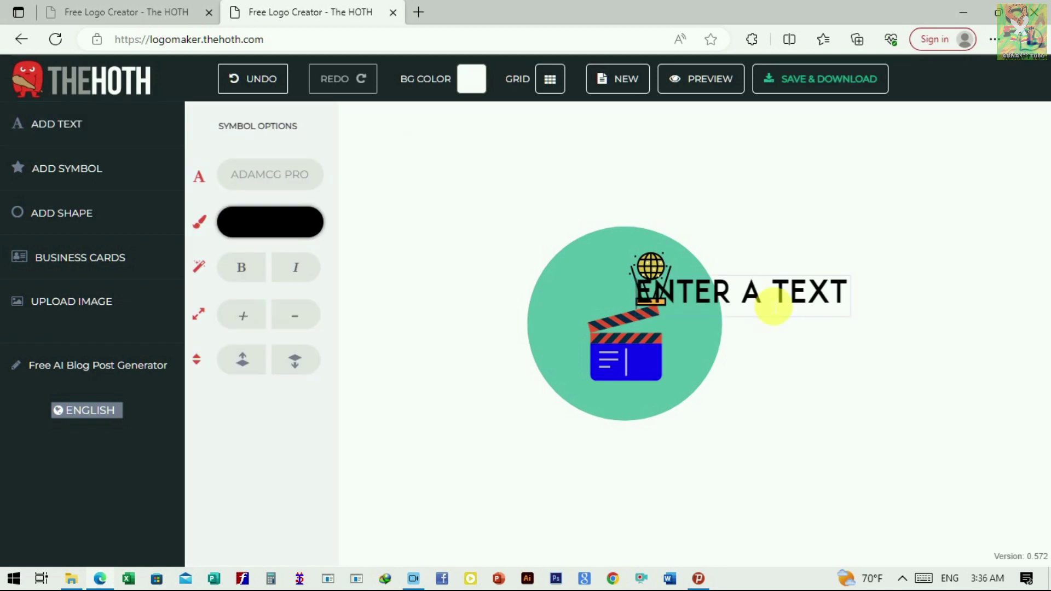
drag(852, 301, 569, 302)
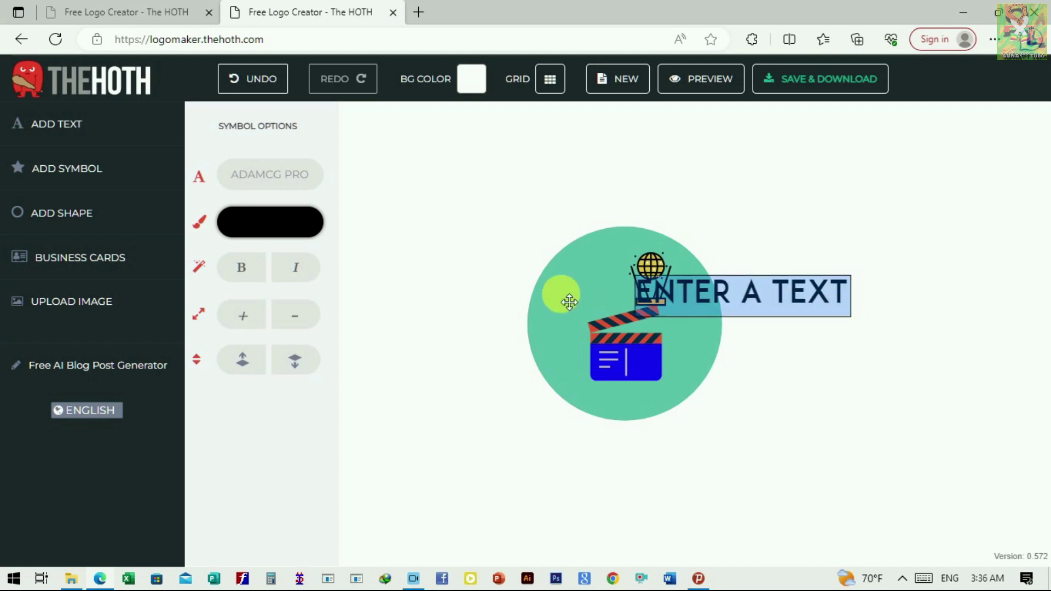
text(ADNAKOT TUBE)
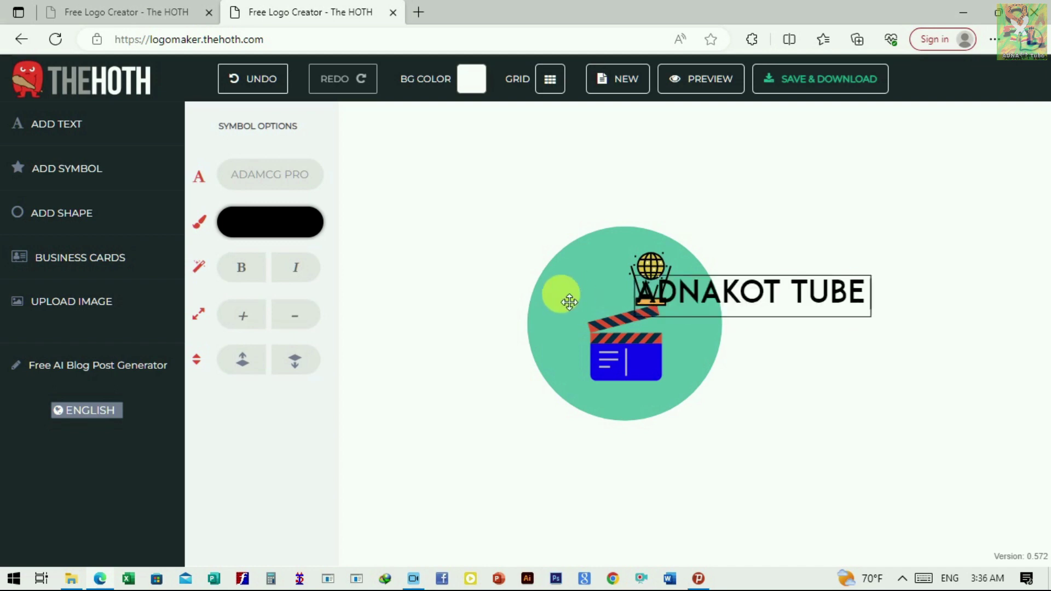
click(777, 320)
drag(778, 324, 651, 236)
click(650, 235)
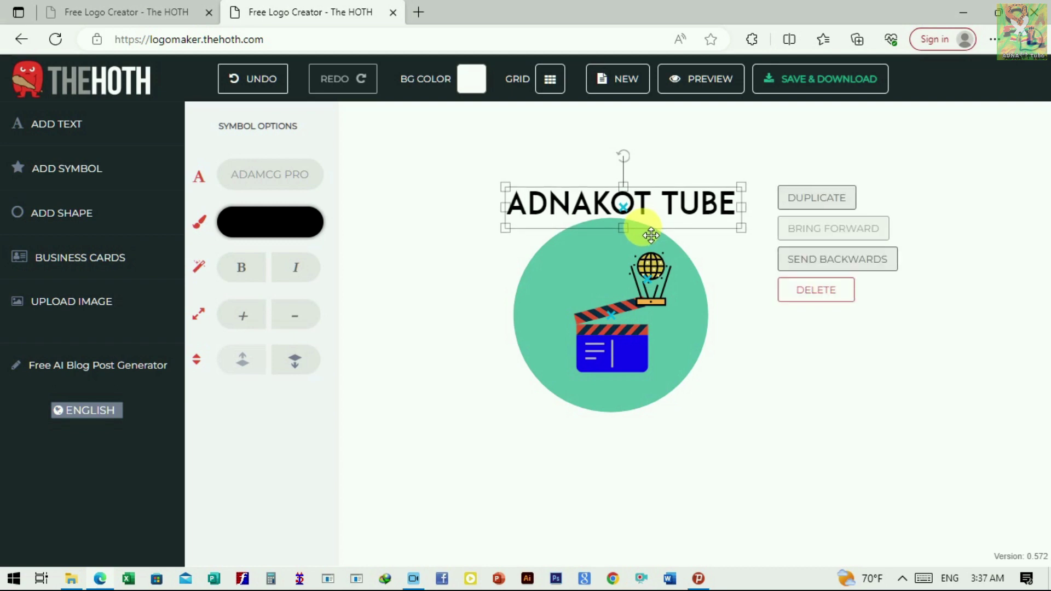
drag(651, 235, 651, 235)
click(758, 397)
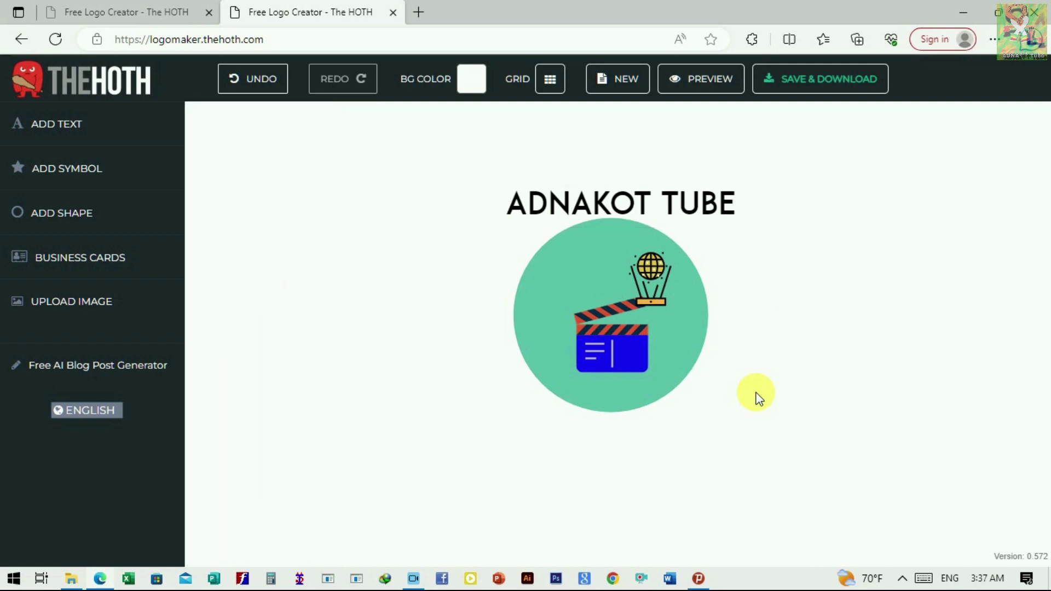
Step: Add a second text element reading "SUBSCRIBE+ LIKE+ SARE"
click(94, 127)
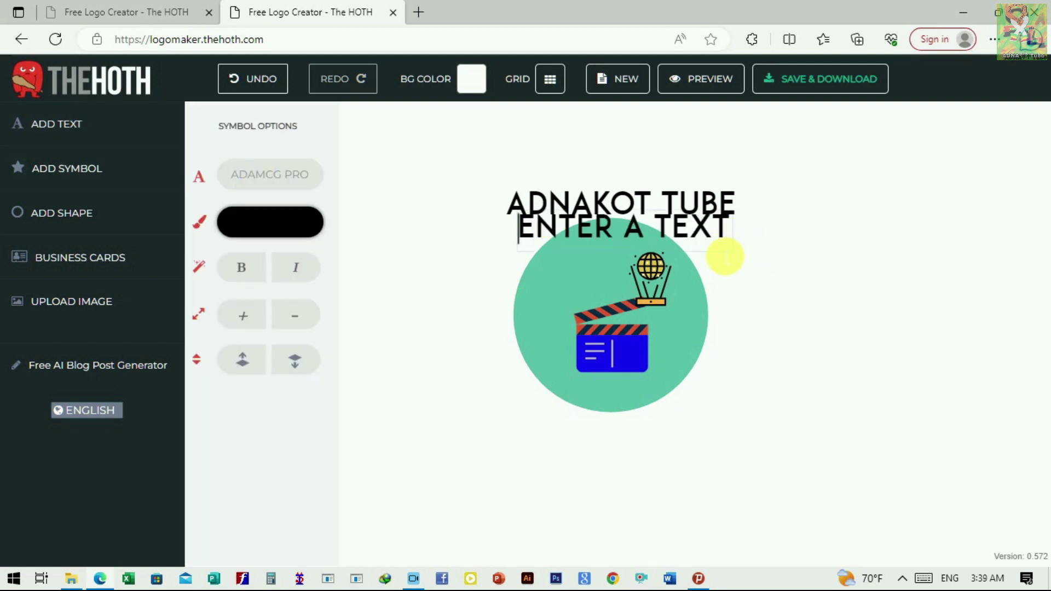
click(615, 234)
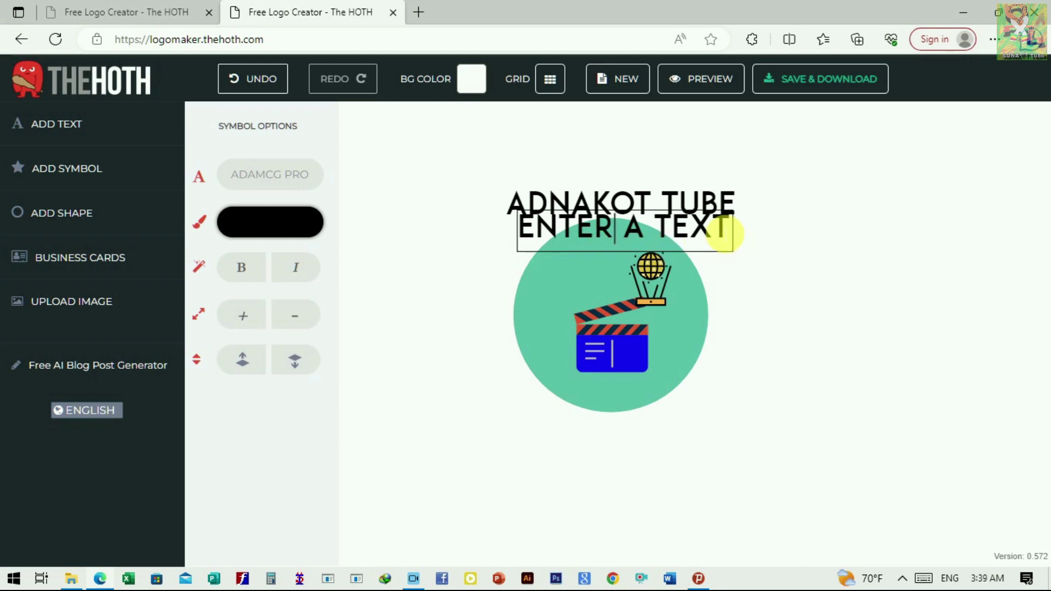
drag(733, 230, 531, 230)
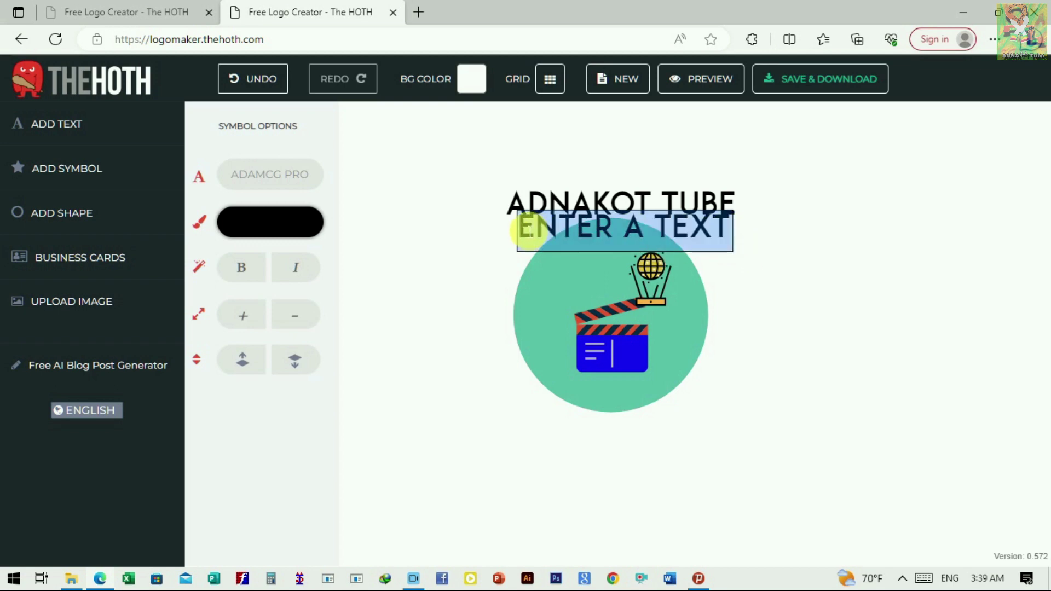
text(SUBSCRIBE+ LIKE+ SARE)
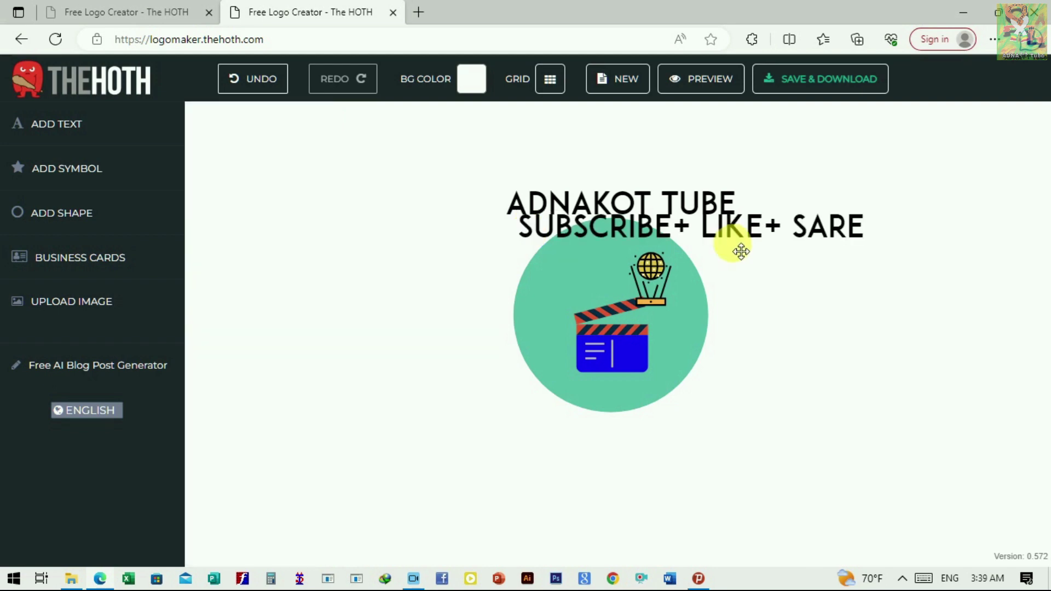
Step: Scale the "SUBSCRIBE+ LIKE+ SARE" text down to about half size and place it just below the green circle
click(741, 251)
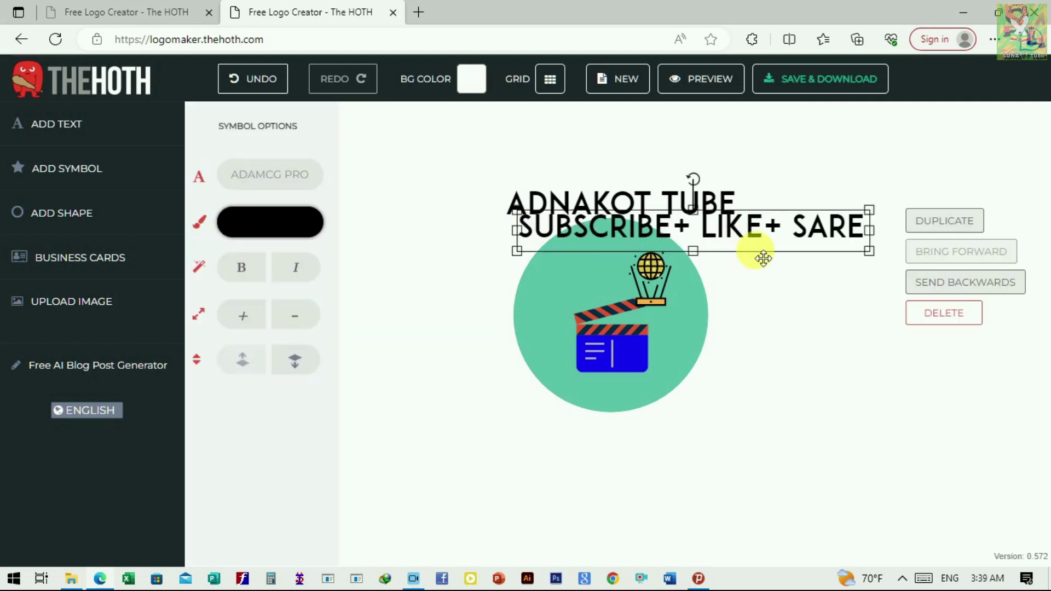
drag(762, 260, 714, 459)
drag(823, 416, 680, 452)
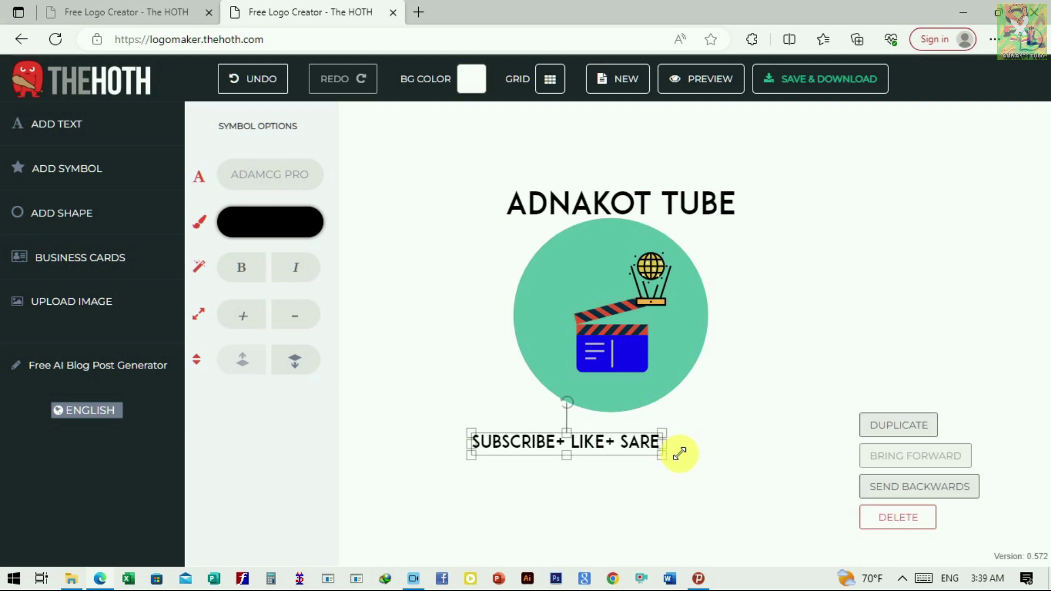
click(603, 462)
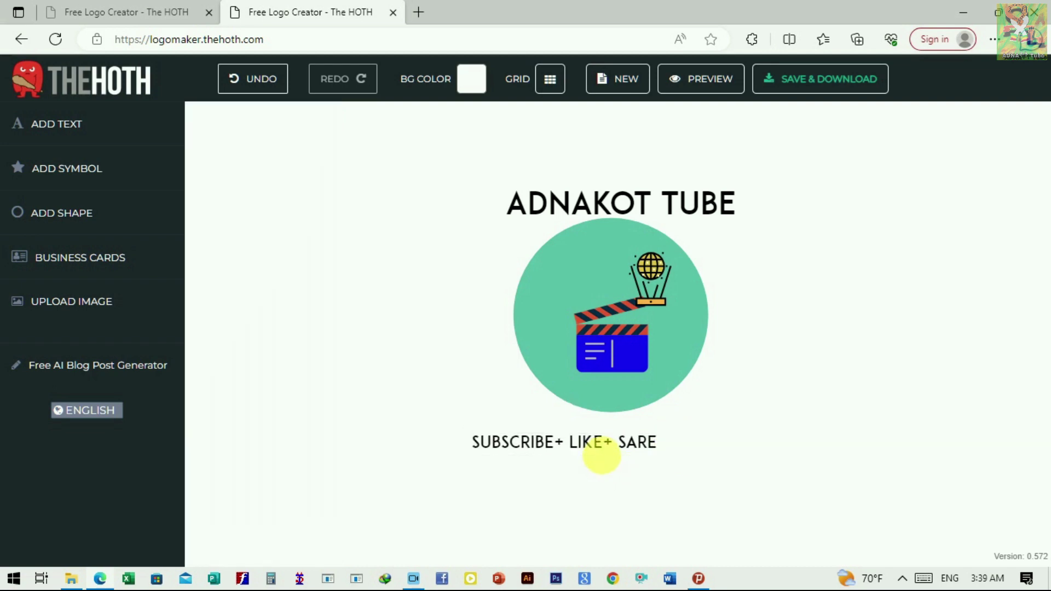
click(600, 453)
drag(614, 462, 669, 447)
click(721, 368)
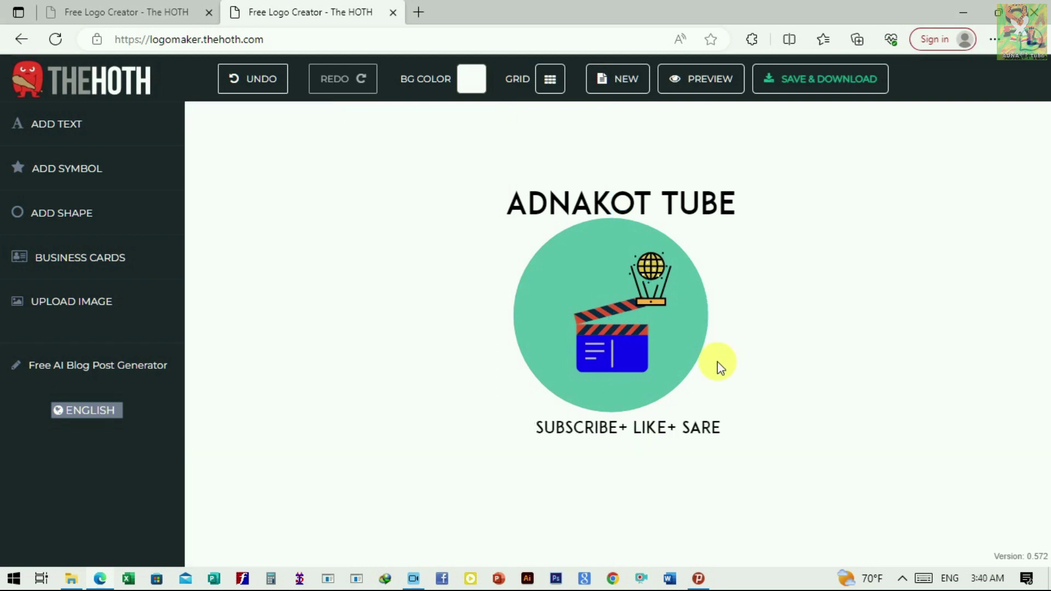
Step: Recolour the "SUBSCRIBE+ LIKE+ SARE" text to red, hex e02504, and make it bold
click(654, 433)
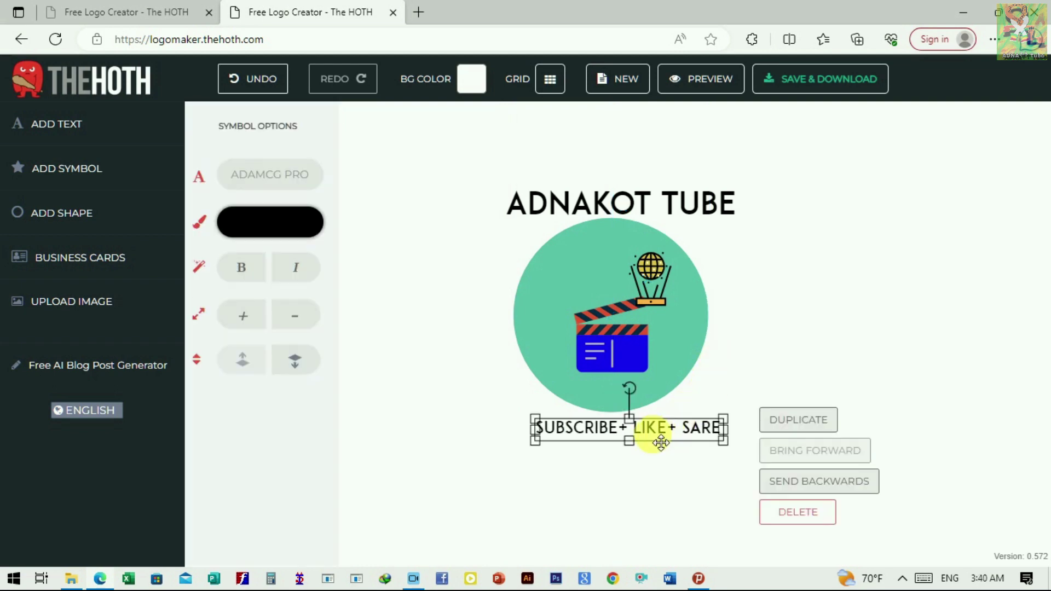
click(292, 228)
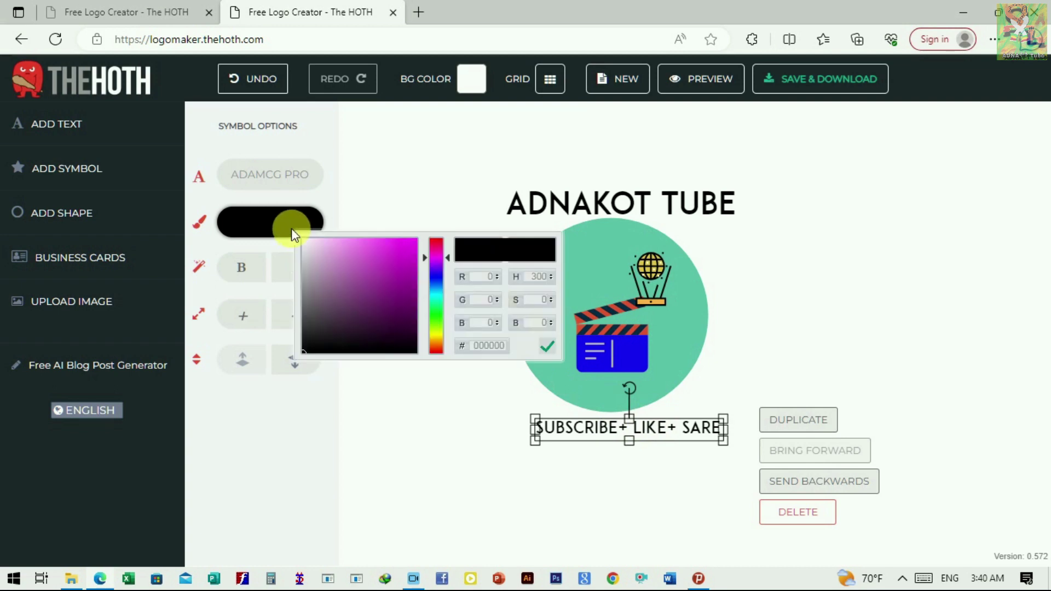
drag(456, 276, 439, 254)
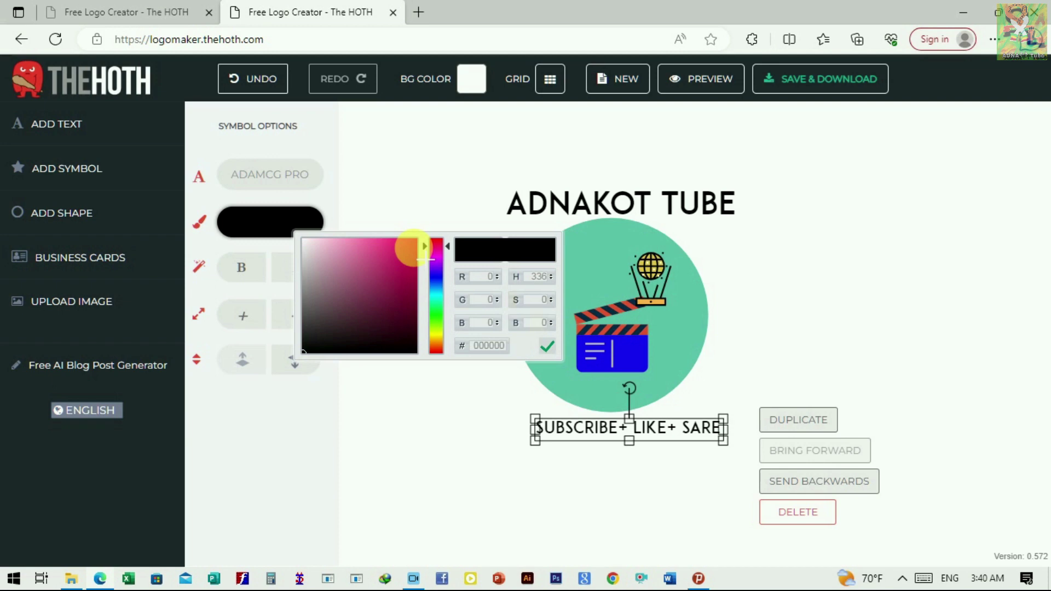
click(414, 247)
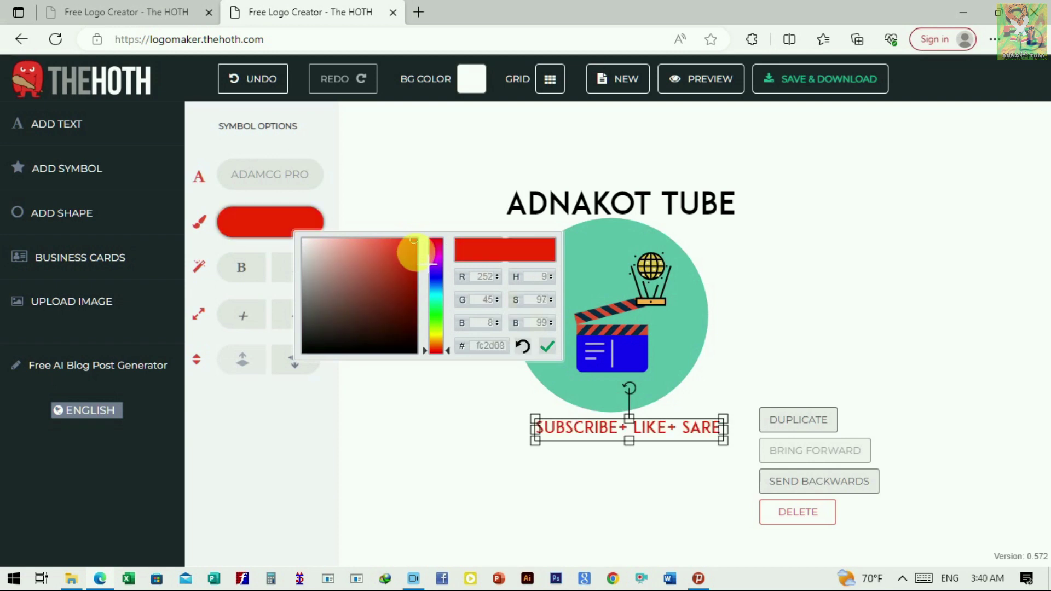
click(416, 252)
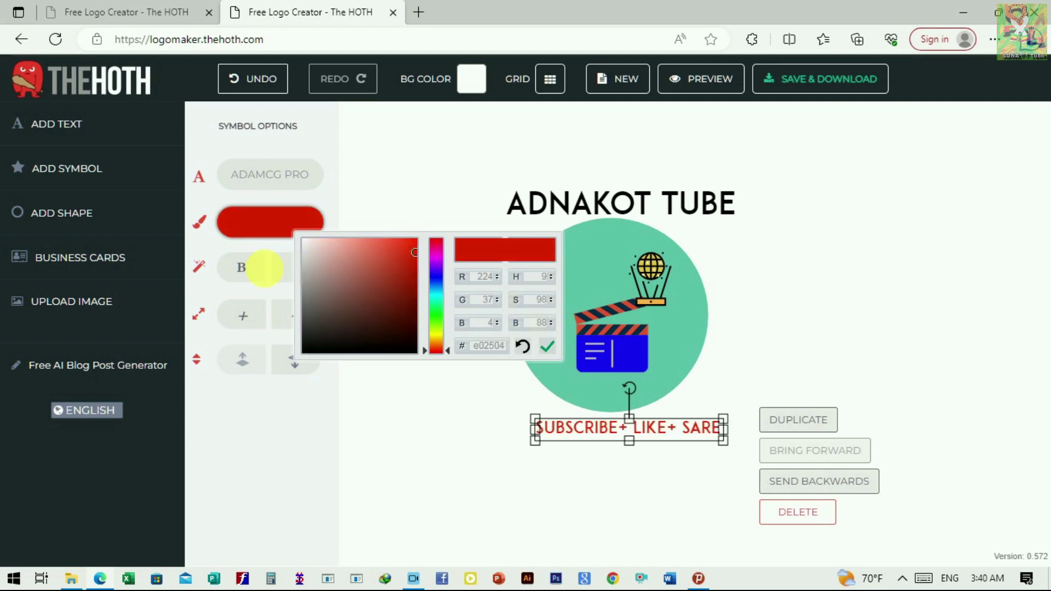
click(253, 272)
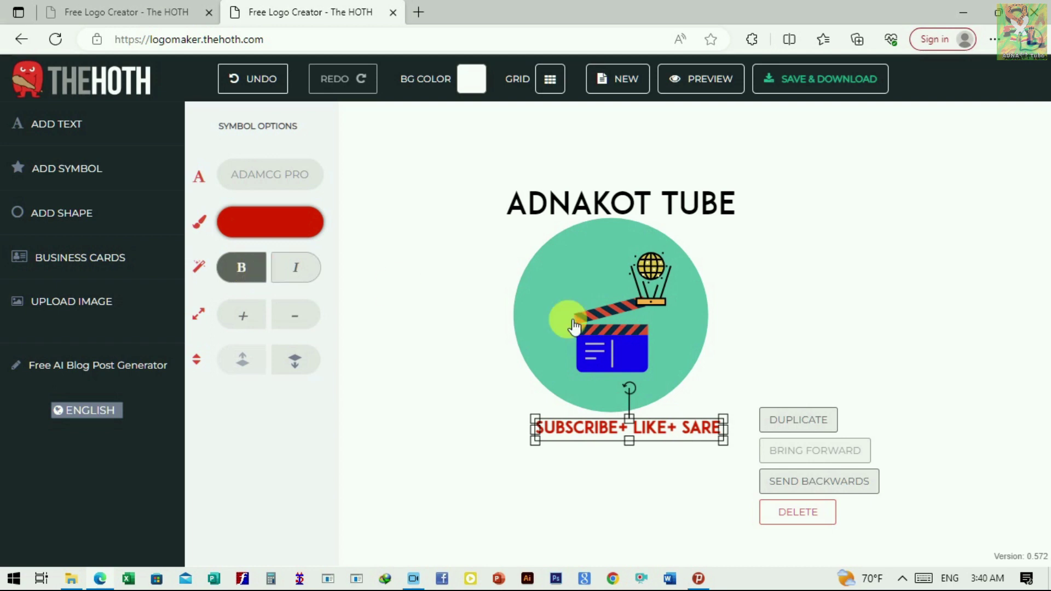
click(723, 376)
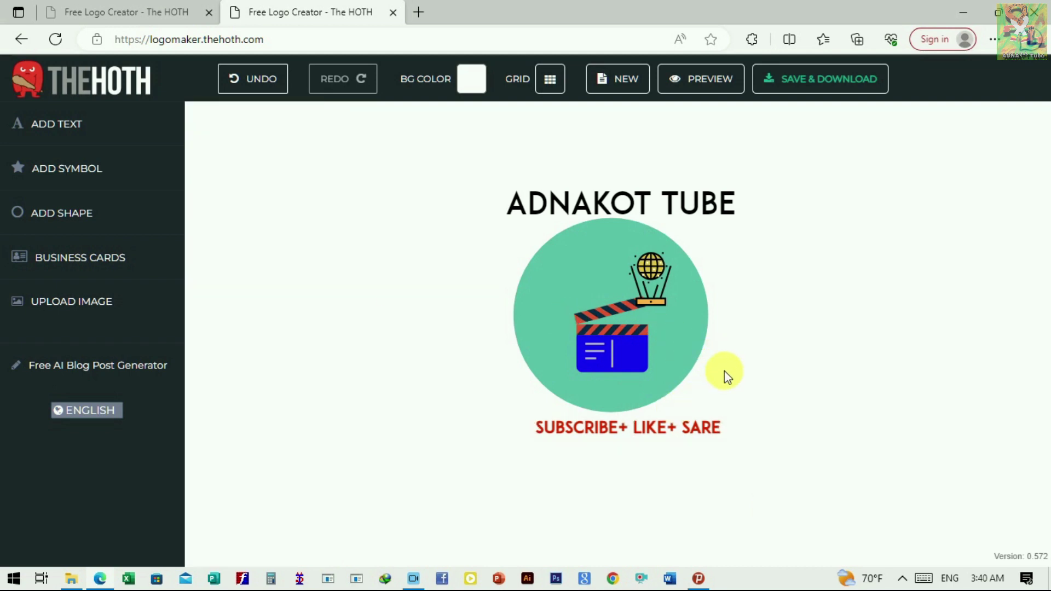